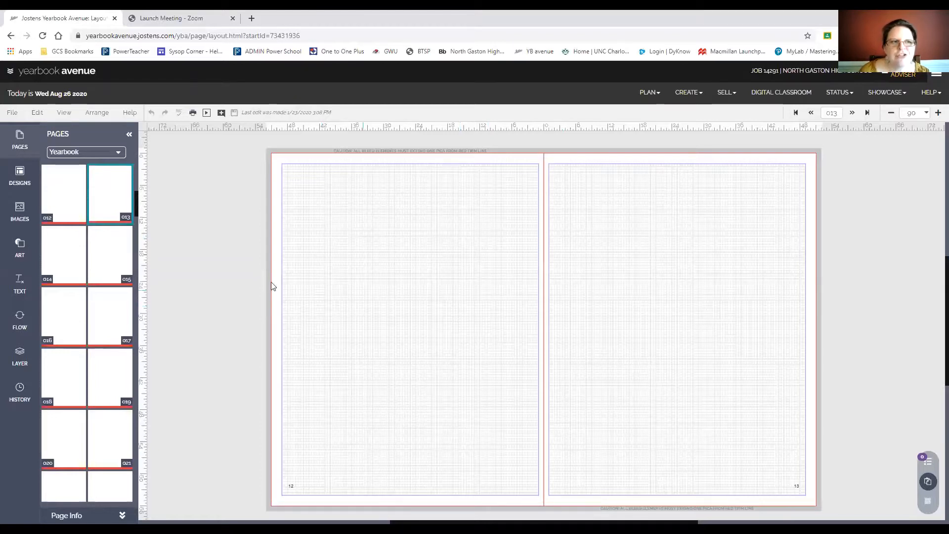
pyautogui.click(13, 113)
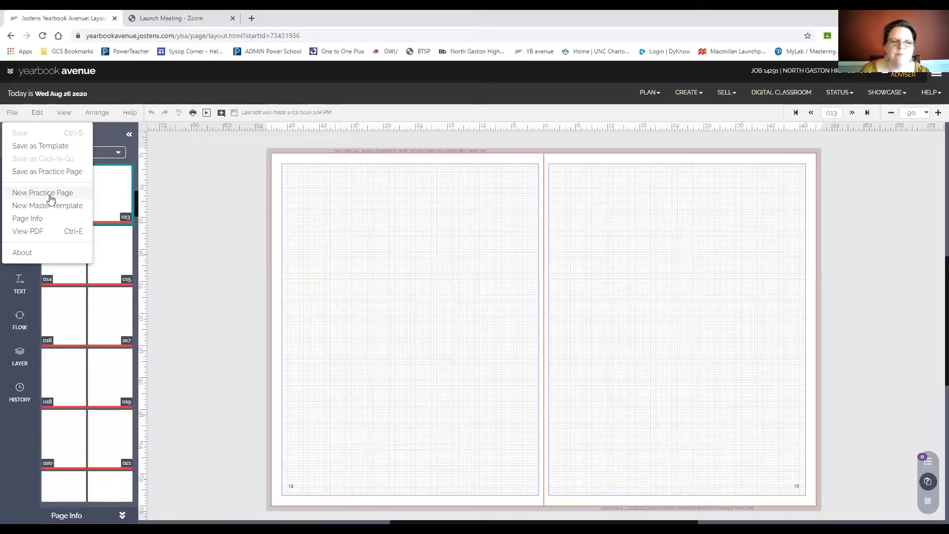
pyautogui.click(229, 244)
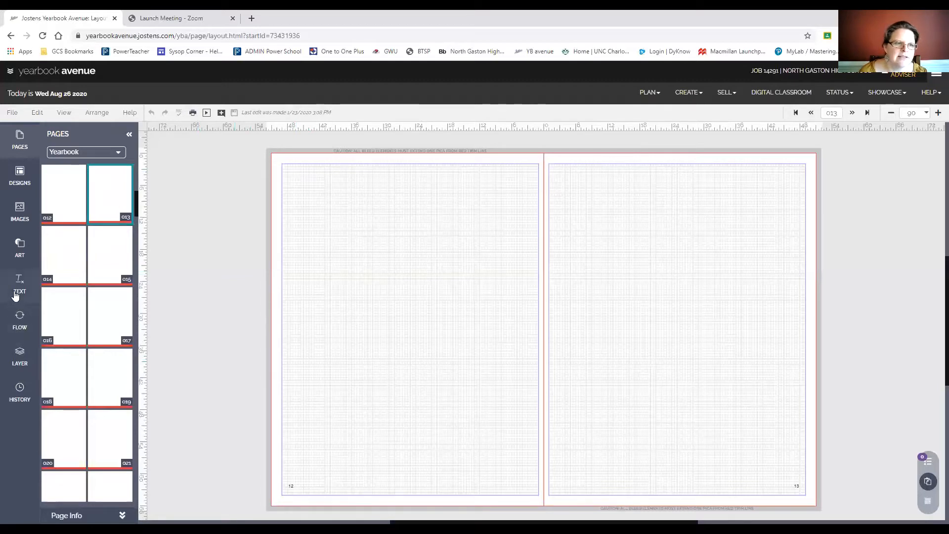
# Add a rectangular image frame in the upper-left corner of page 12 and enlarge it into a dominant frame
pyautogui.click(17, 252)
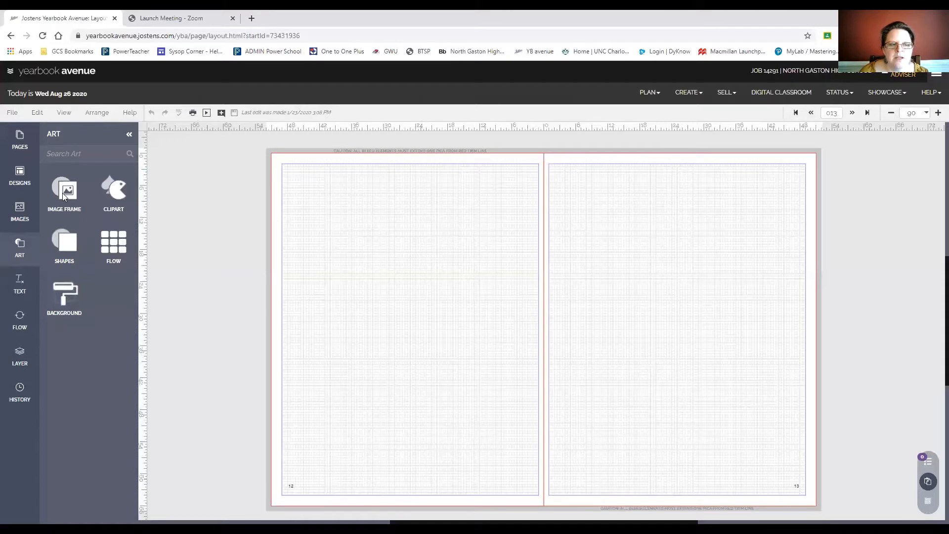
pyautogui.click(63, 193)
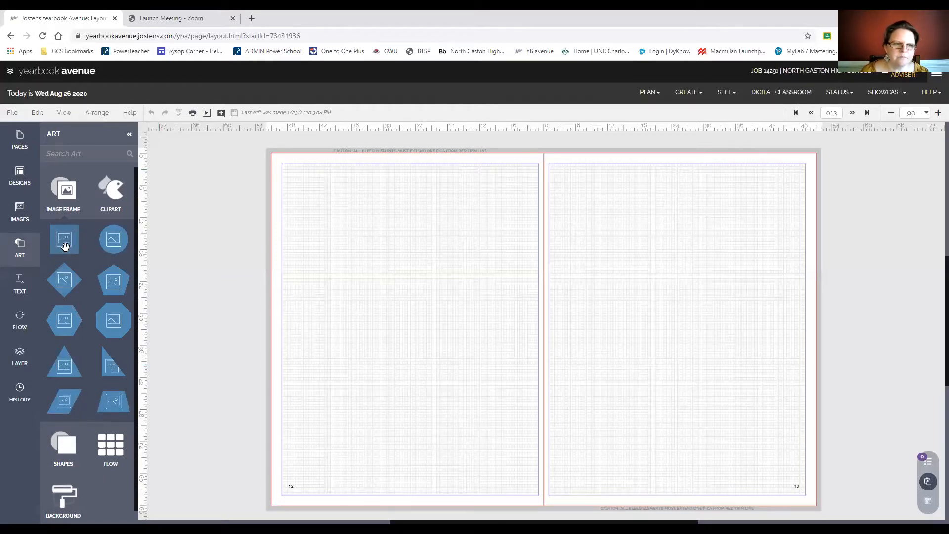
pyautogui.moveTo(63, 244); pyautogui.dragTo(332, 208)
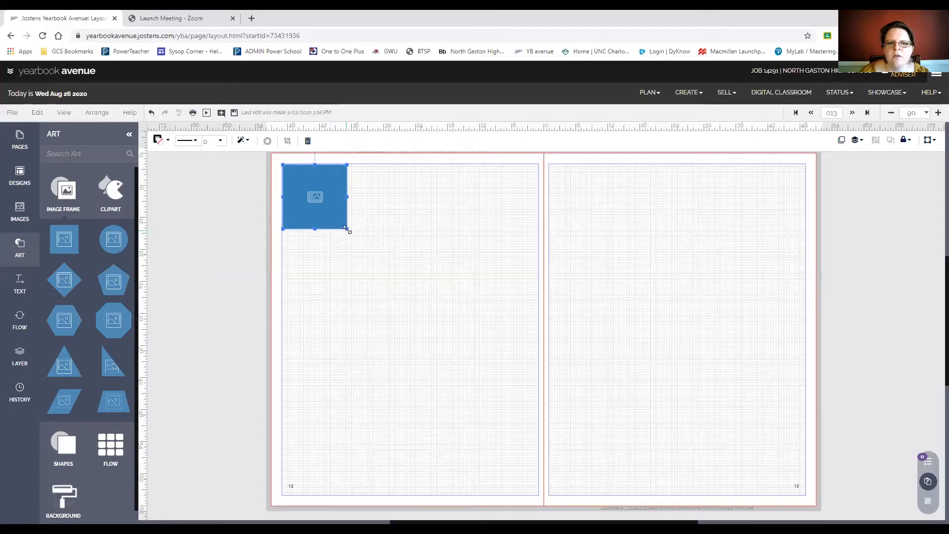
pyautogui.moveTo(347, 229); pyautogui.dragTo(493, 321)
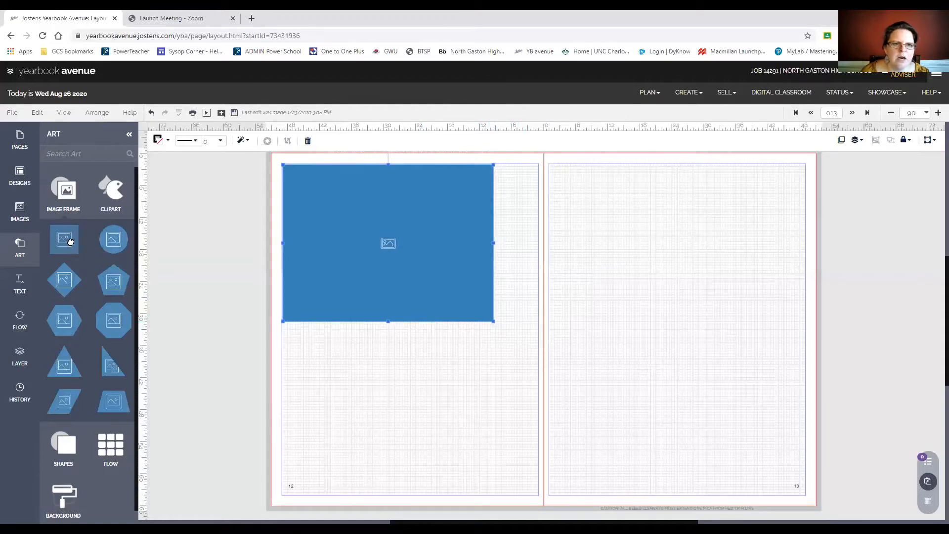
# Add a small square image frame, shift the dominant frame across the gutter, and place the small one beside its lower-left edge
pyautogui.moveTo(69, 241); pyautogui.dragTo(317, 368)
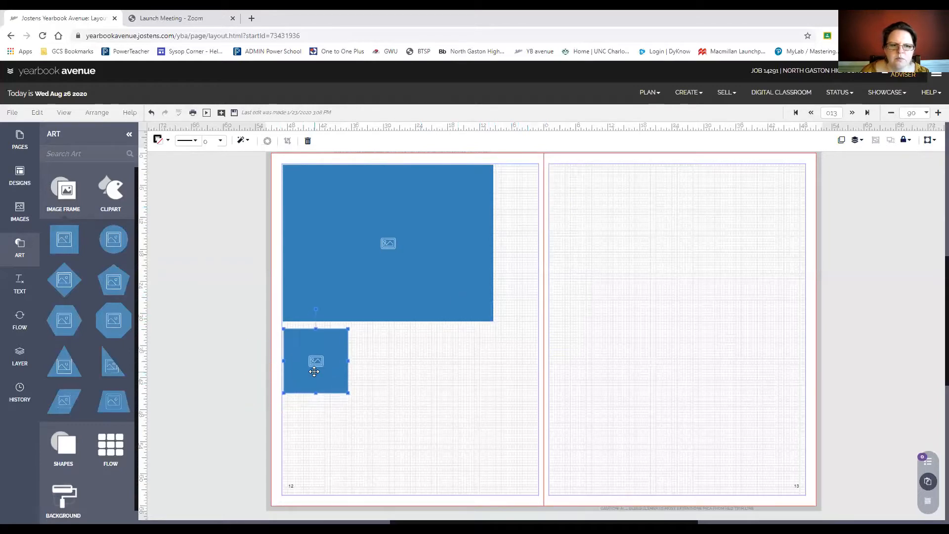
pyautogui.moveTo(410, 281); pyautogui.dragTo(487, 301)
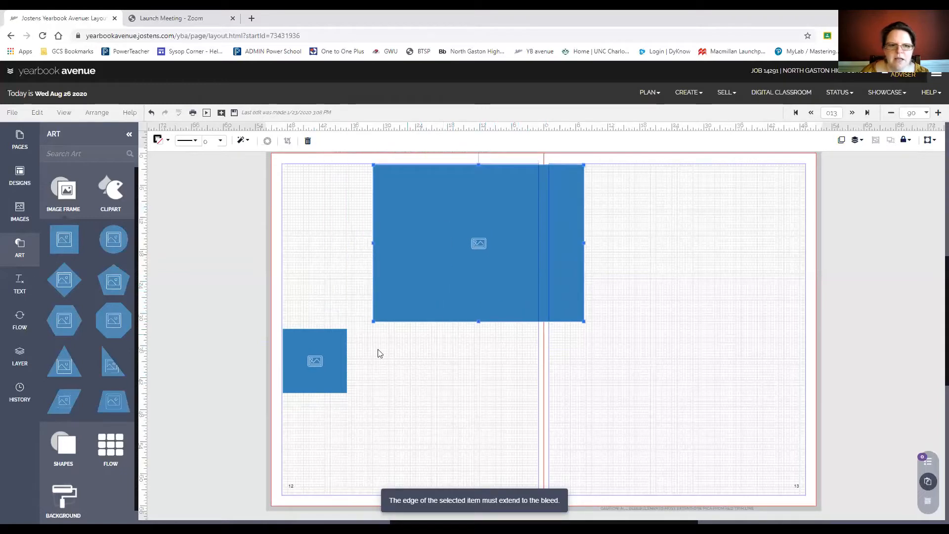
pyautogui.moveTo(327, 367); pyautogui.dragTo(348, 294)
# Add a rectangular image frame directly below the small square one and widen it to about 20p8
pyautogui.click(75, 242)
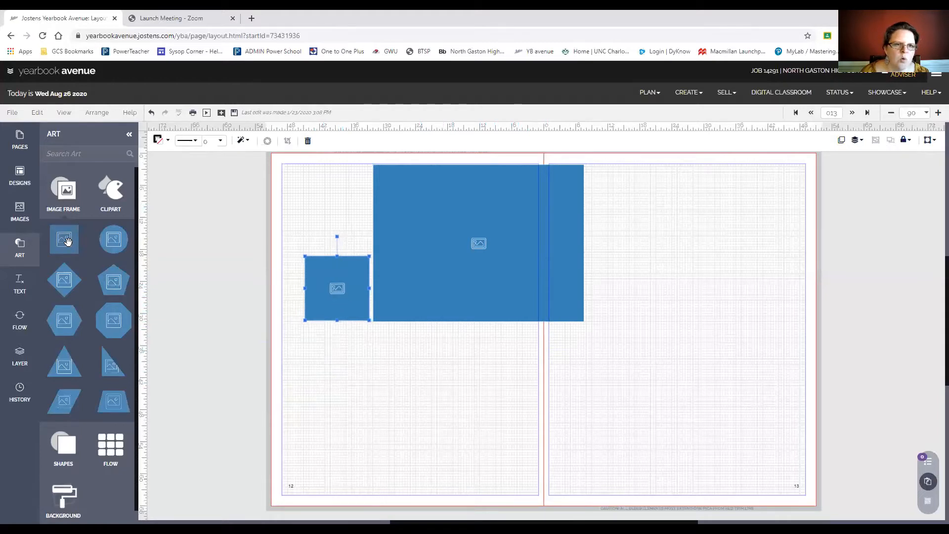
pyautogui.moveTo(375, 429); pyautogui.dragTo(334, 367)
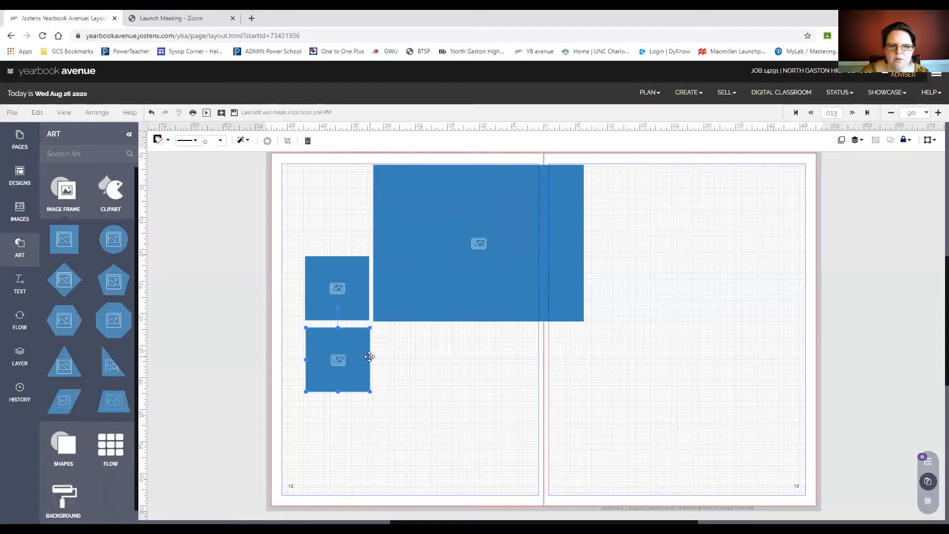
pyautogui.moveTo(371, 360); pyautogui.dragTo(417, 359)
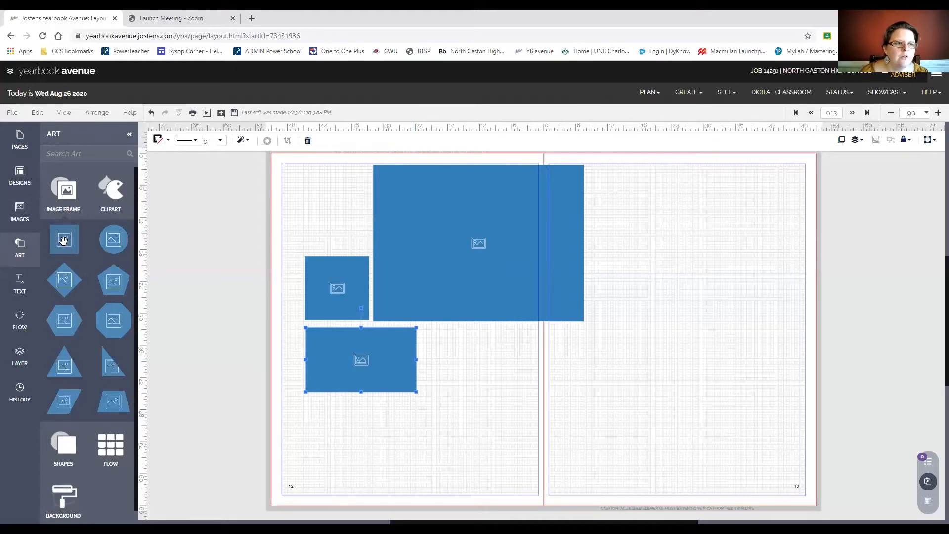
# Add another image frame to the right in the lower row, slightly shortened and widened to about 14p0
pyautogui.moveTo(58, 242); pyautogui.dragTo(448, 356)
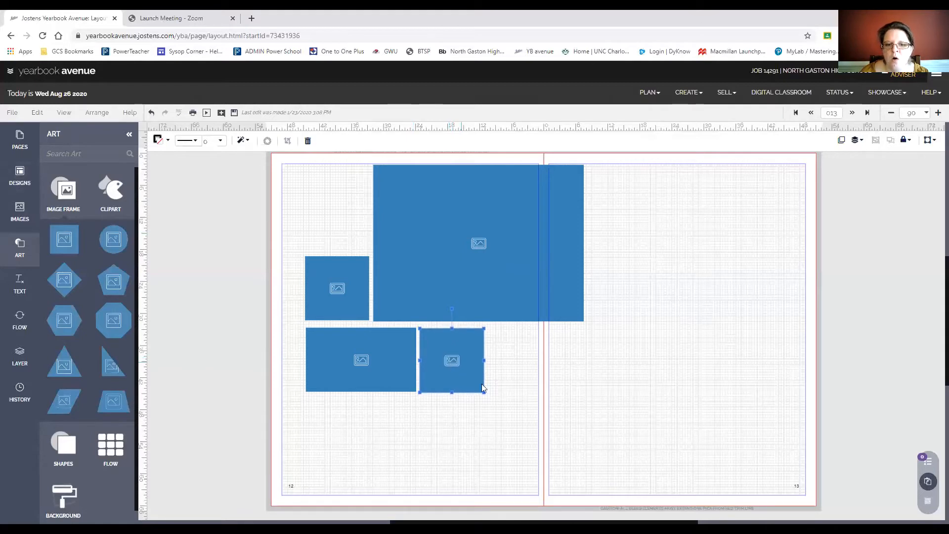
pyautogui.moveTo(451, 392); pyautogui.dragTo(452, 390)
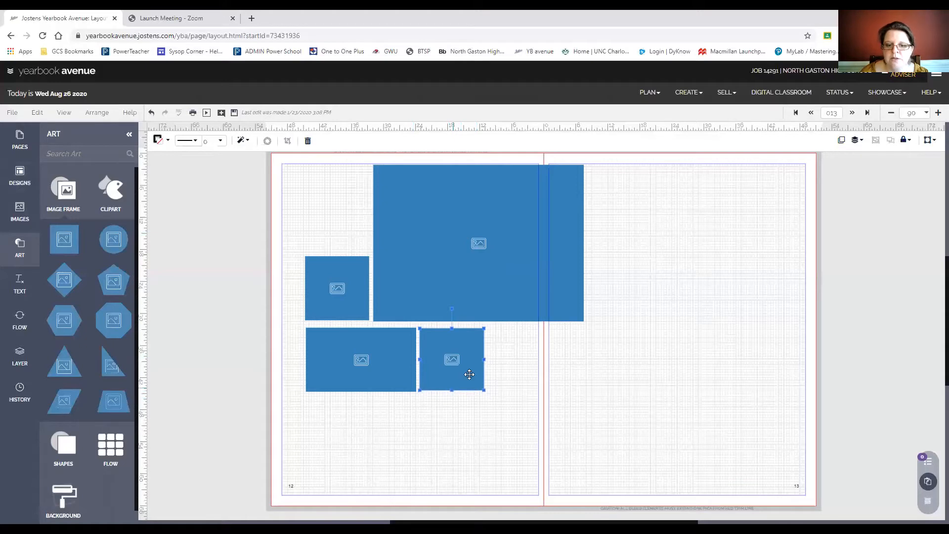
pyautogui.moveTo(487, 360); pyautogui.dragTo(495, 360)
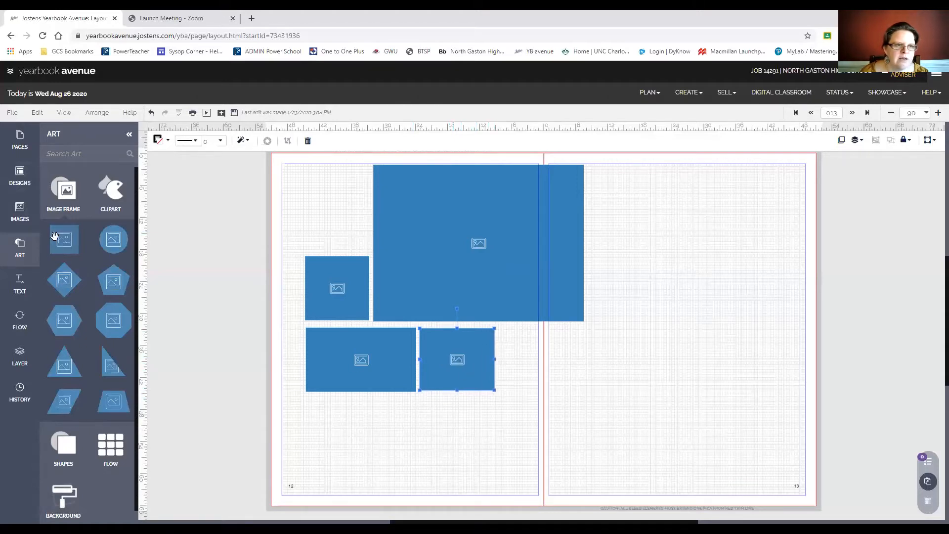
# Add a third image frame to the lower row, widen it across the gutter, and fine-tune the middle frame's lower edge
pyautogui.moveTo(63, 241); pyautogui.dragTo(527, 374)
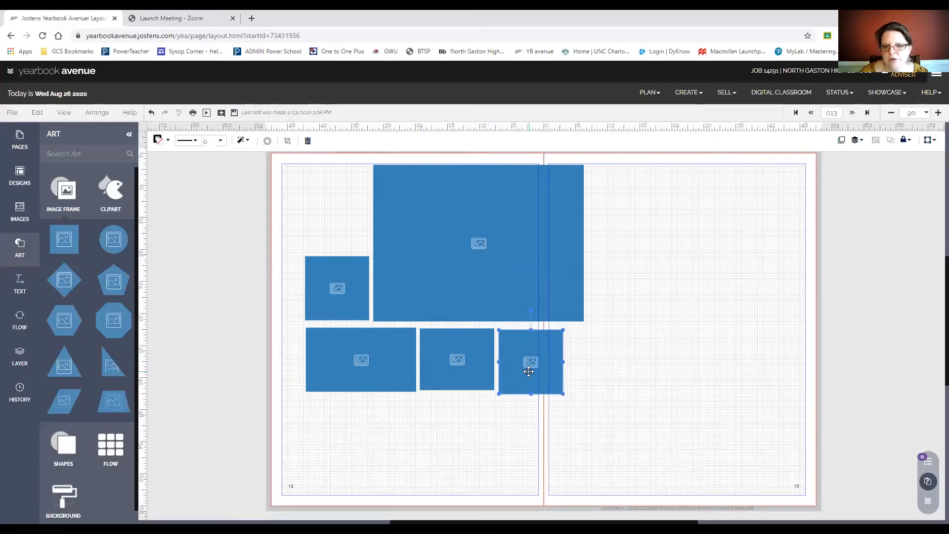
pyautogui.moveTo(563, 361); pyautogui.dragTo(553, 389)
pyautogui.click(447, 380)
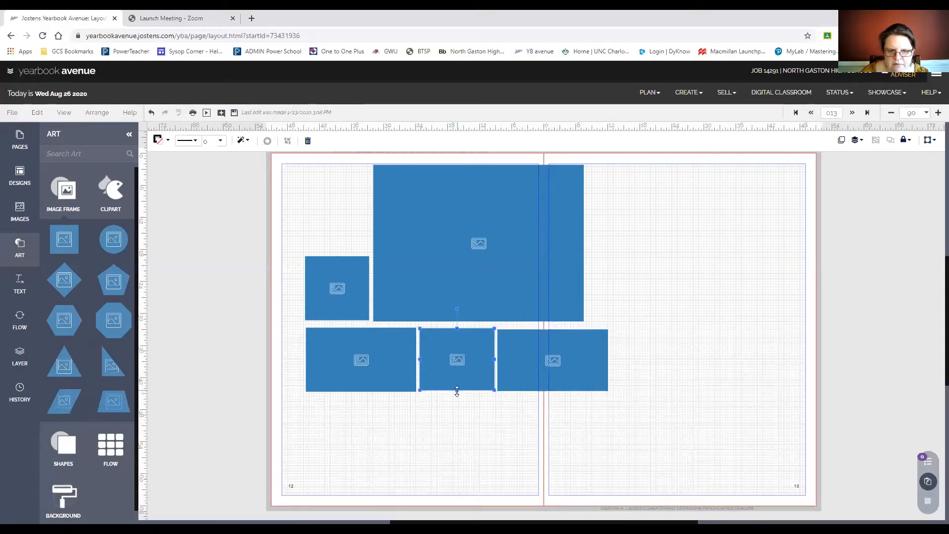
pyautogui.click(423, 432)
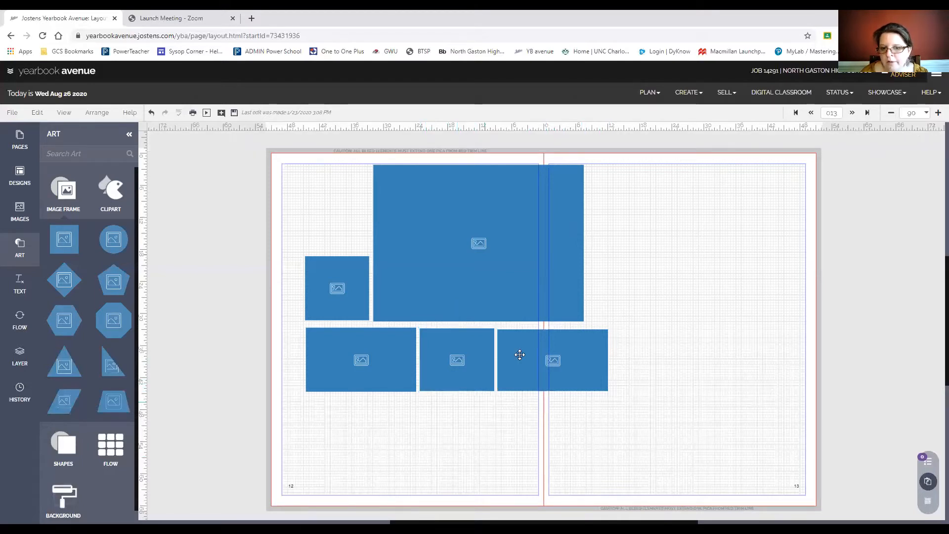
# Adjust the top edge of the gutter-crossing frame in the lower row and move the frame down out of line
pyautogui.click(538, 336)
pyautogui.moveTo(554, 330); pyautogui.dragTo(552, 329)
pyautogui.moveTo(574, 366); pyautogui.dragTo(571, 384)
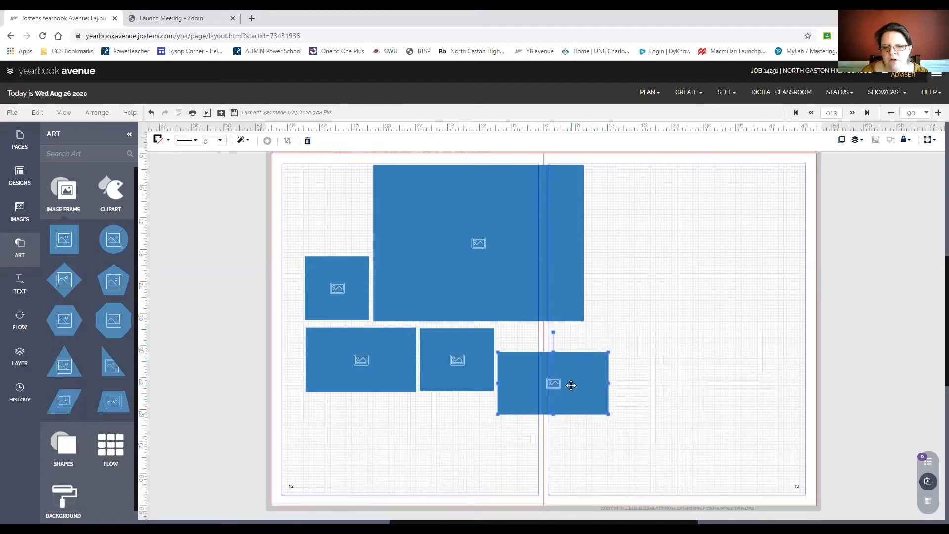
pyautogui.click(653, 399)
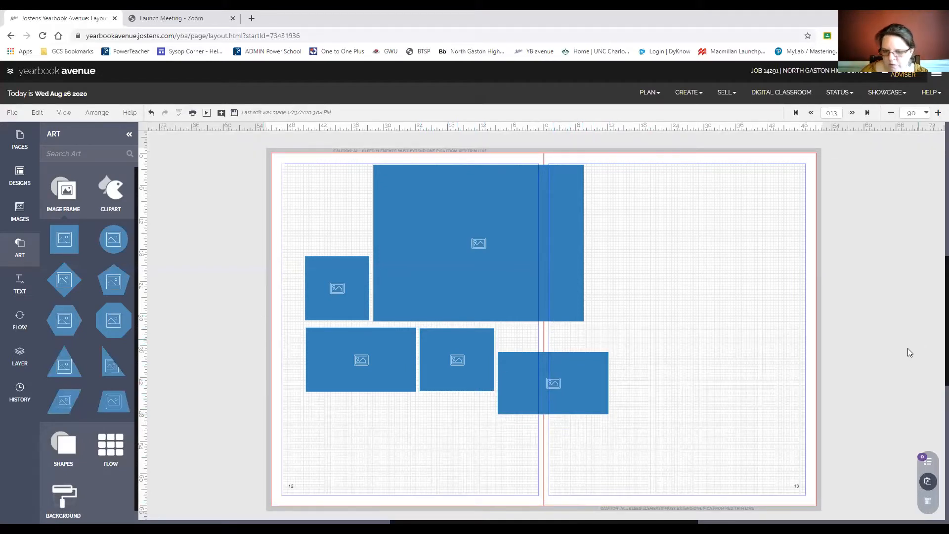
# Align the three lower-row image frames by their top edges
pyautogui.click(360, 360)
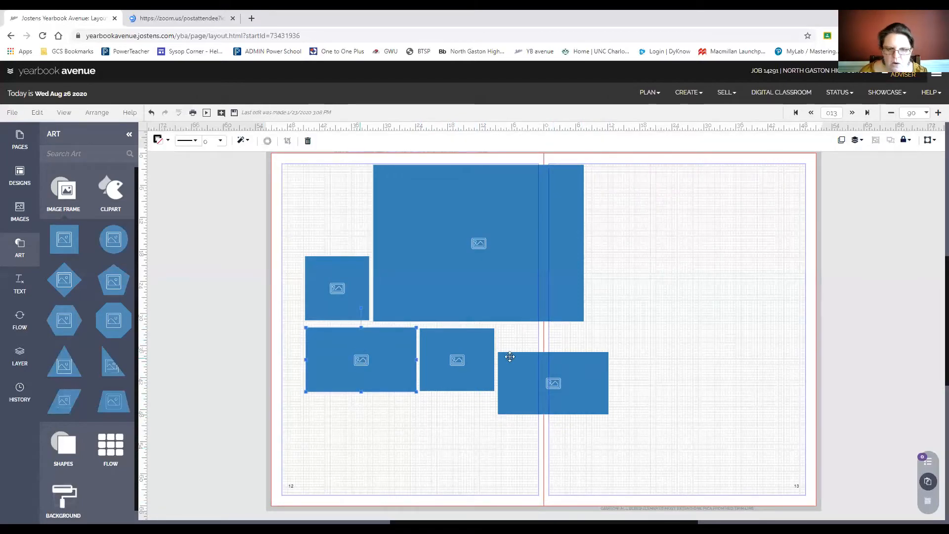
pyautogui.keyDown('shift'); pyautogui.click(462, 366); pyautogui.keyUp('shift')
pyautogui.keyDown('shift'); pyautogui.click(551, 394); pyautogui.keyUp('shift')
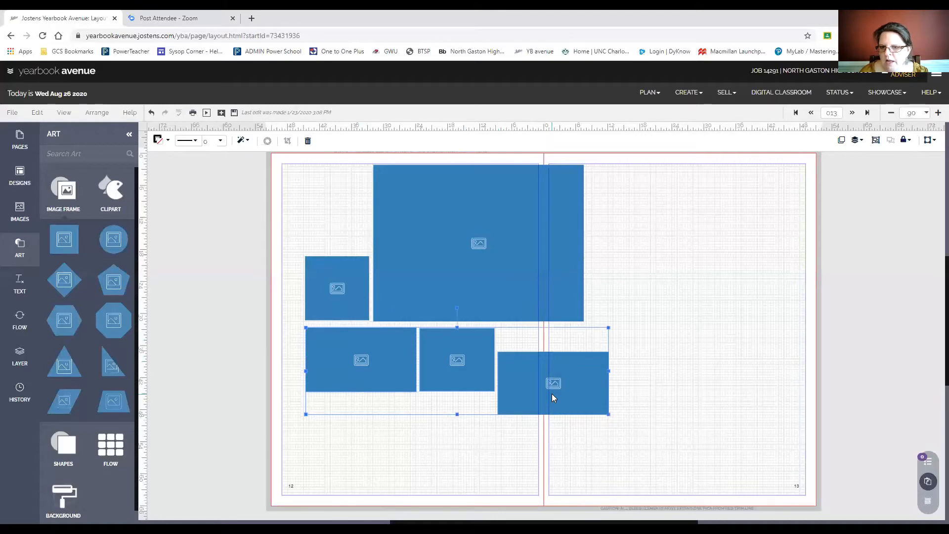
pyautogui.click(861, 142)
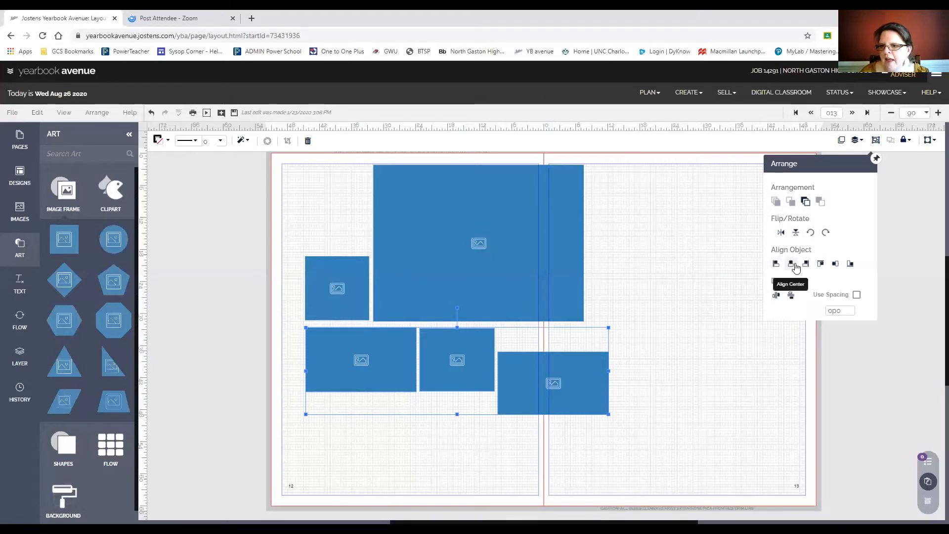
pyautogui.click(820, 264)
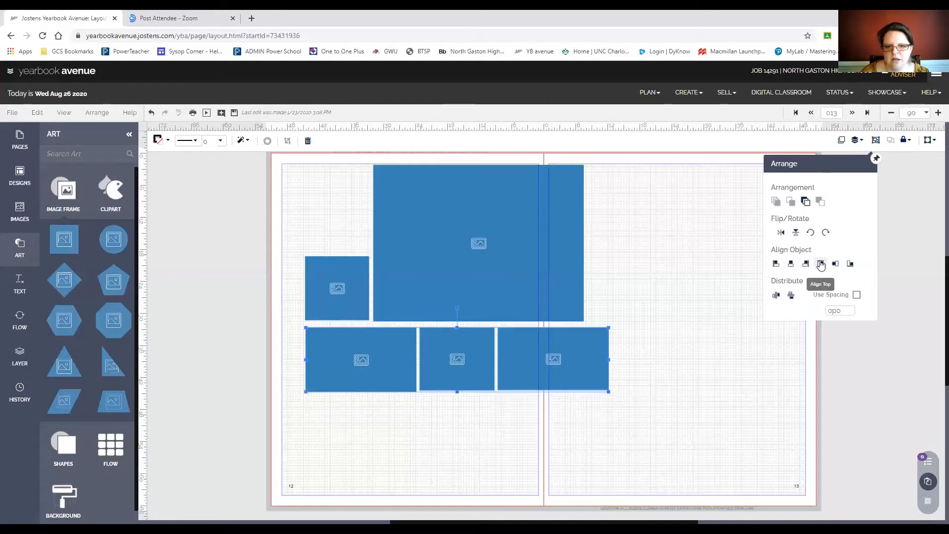
pyautogui.click(706, 347)
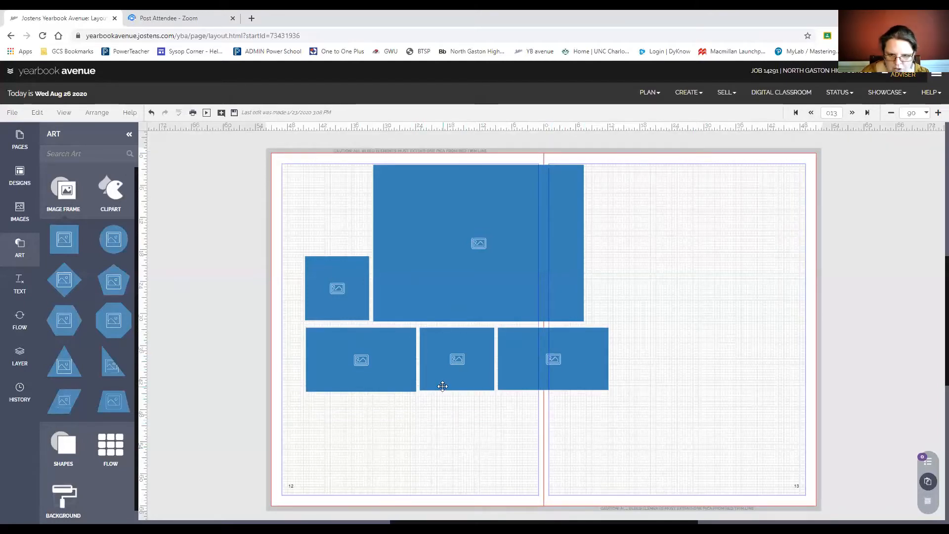
# Check the lower-left frame's size and try to set the middle frame's height to 12p0 to match it
pyautogui.click(395, 388)
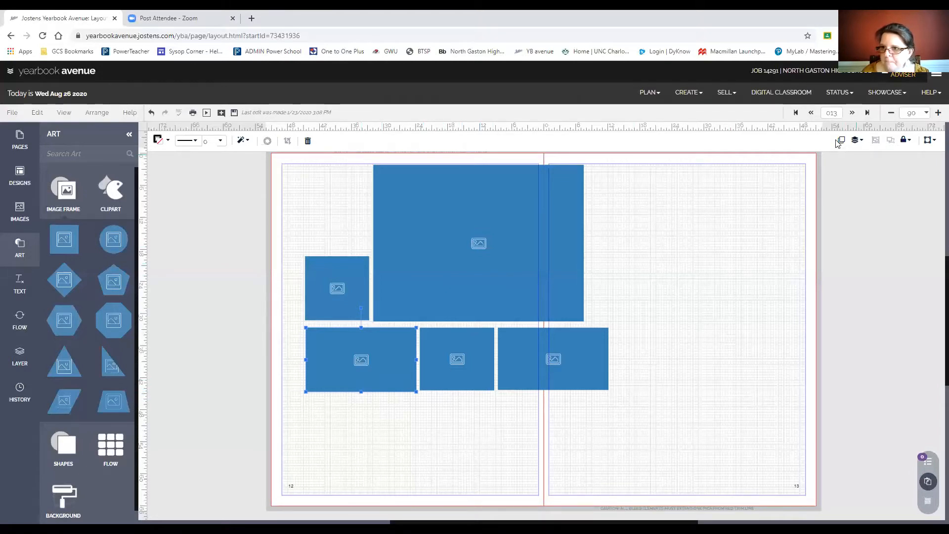
pyautogui.click(928, 142)
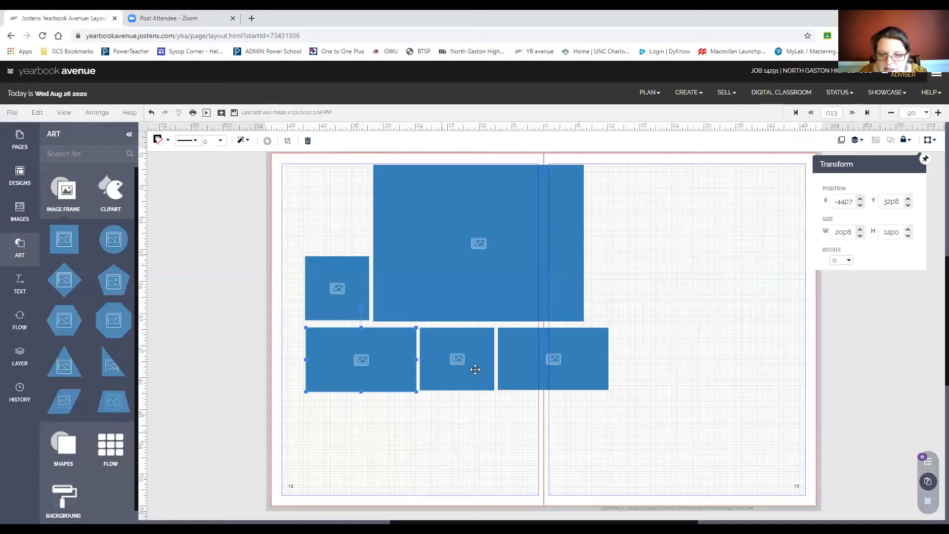
pyautogui.click(475, 371)
pyautogui.click(928, 140)
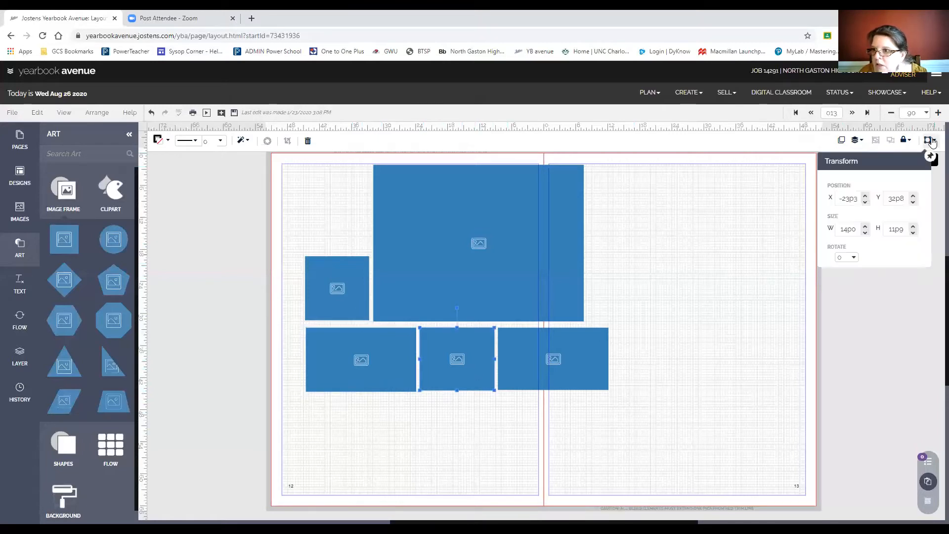
pyautogui.click(912, 226)
pyautogui.click(905, 231)
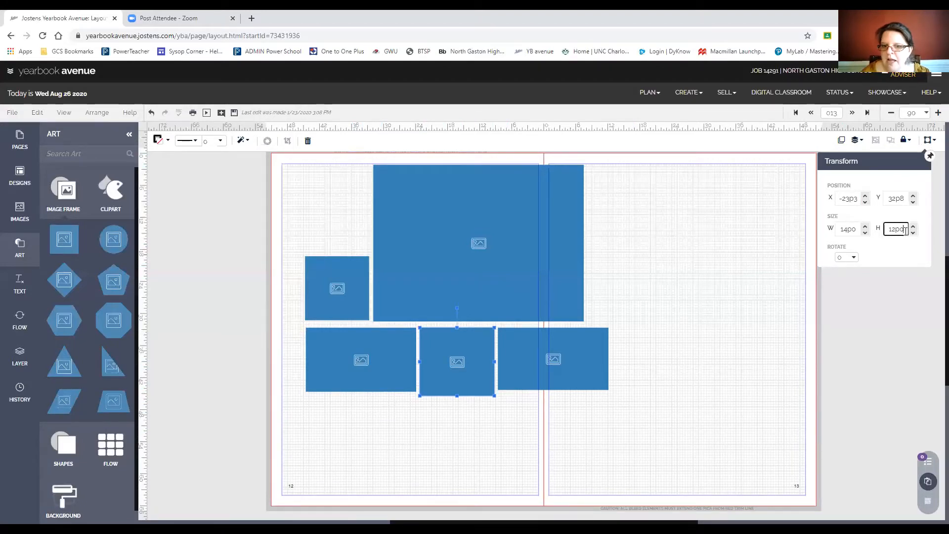
pyautogui.click(685, 336)
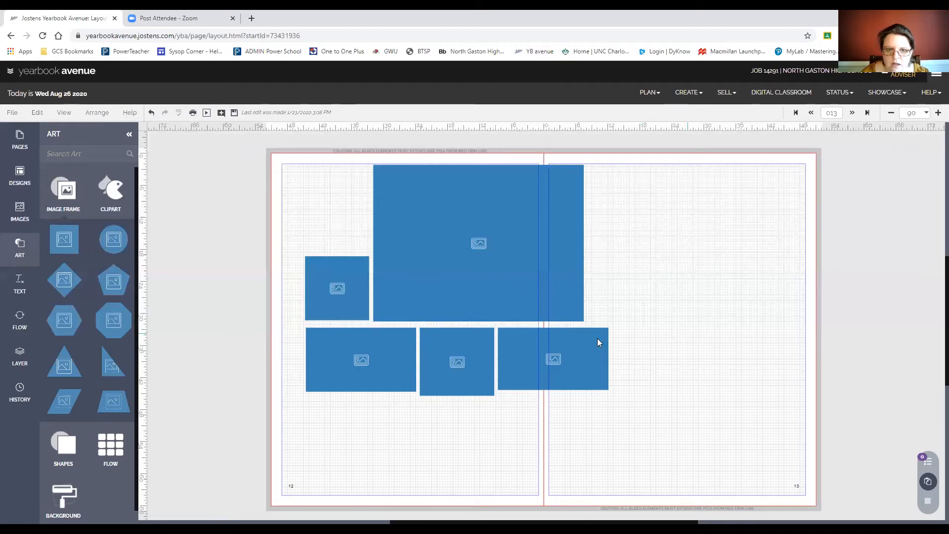
# Recheck the lower-left frame's height and shorten the middle frame from its bottom edge to line up with it
pyautogui.click(356, 371)
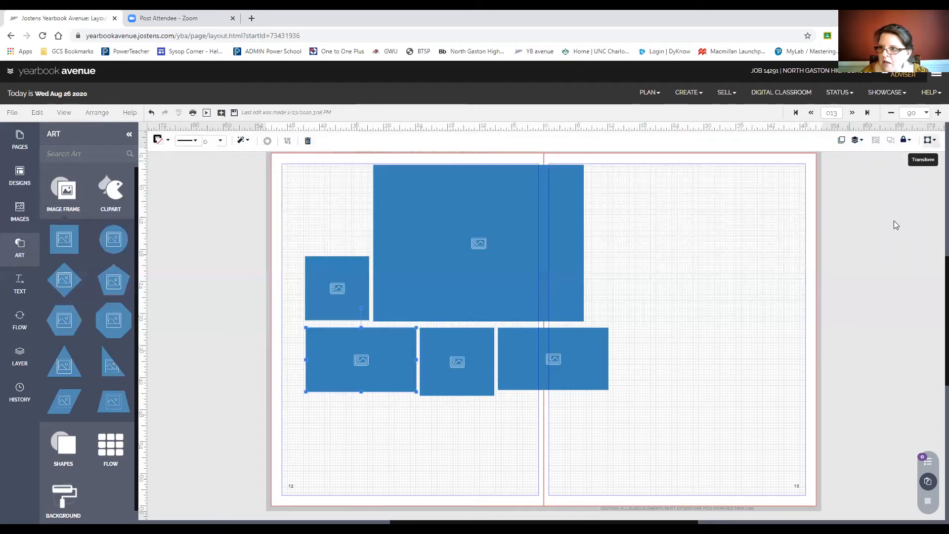
pyautogui.click(903, 235)
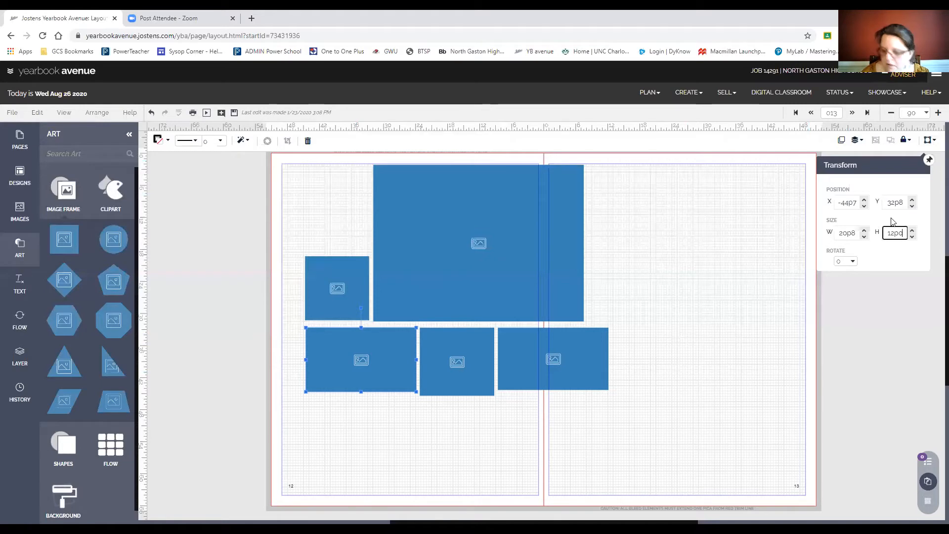
pyautogui.press('BackSpace')
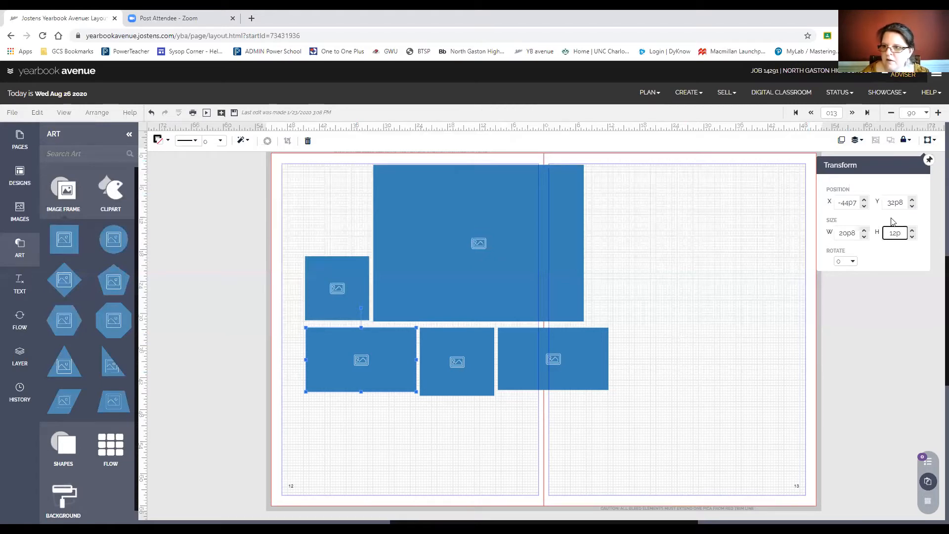
pyautogui.click(697, 318)
pyautogui.click(413, 364)
pyautogui.click(752, 328)
pyautogui.click(457, 362)
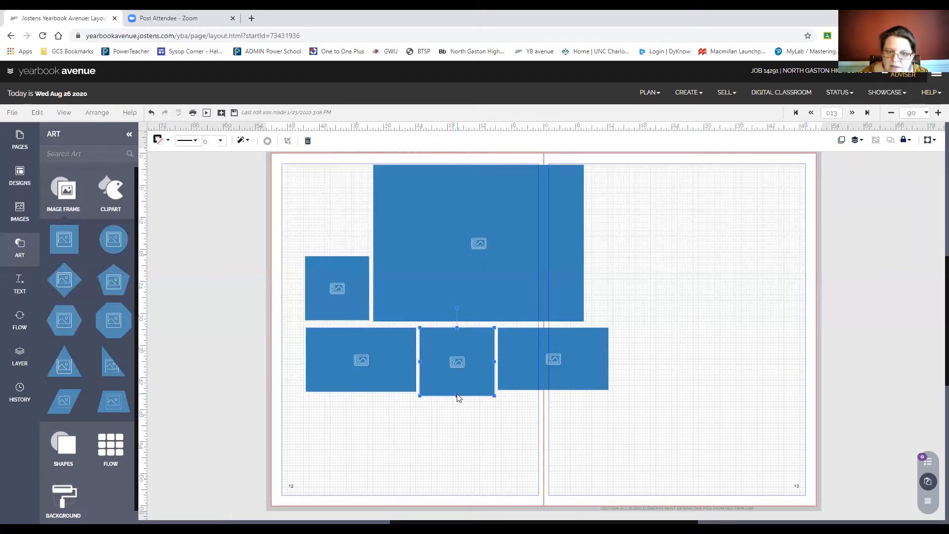
pyautogui.moveTo(457, 396); pyautogui.dragTo(457, 392)
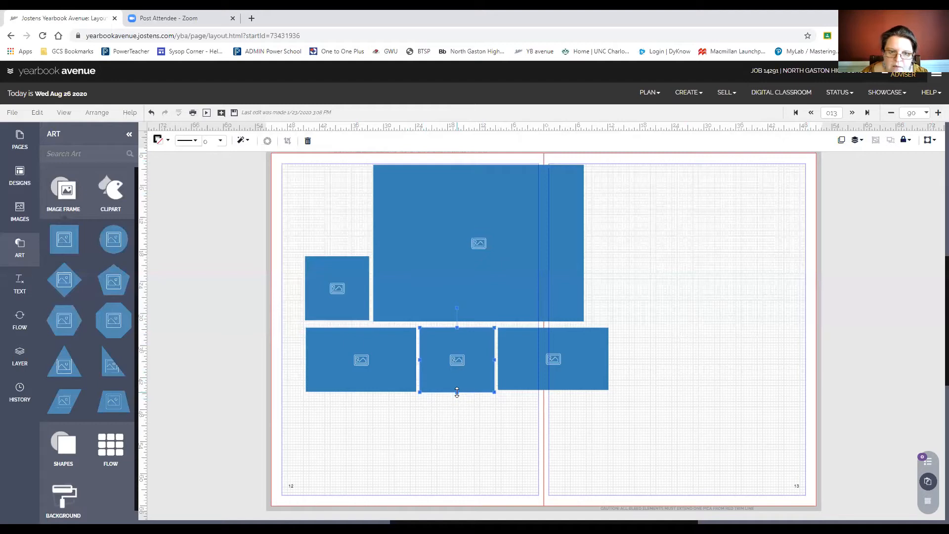
pyautogui.click(460, 424)
# Extend the bottom edge of the gutter-crossing frame in the lower row to line up with the neighbouring frames
pyautogui.click(528, 379)
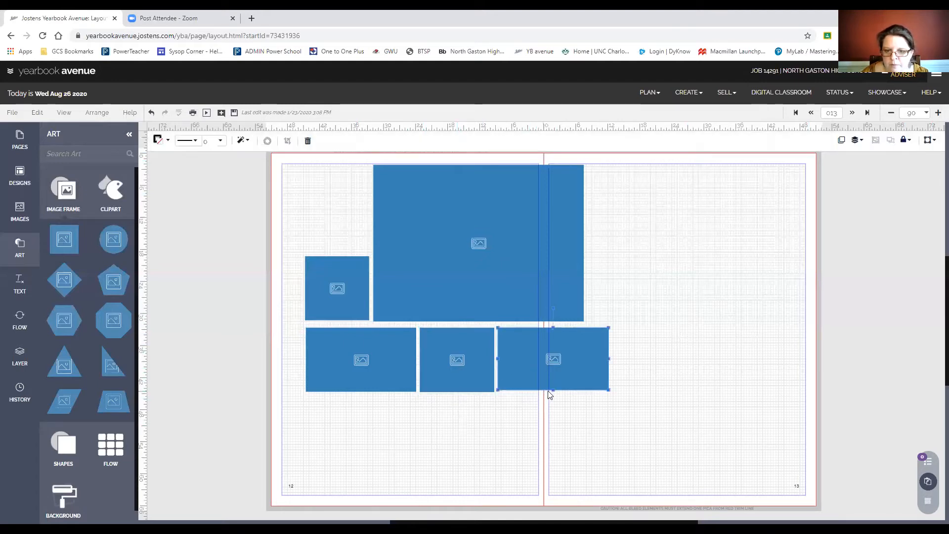
pyautogui.moveTo(553, 390); pyautogui.dragTo(552, 391)
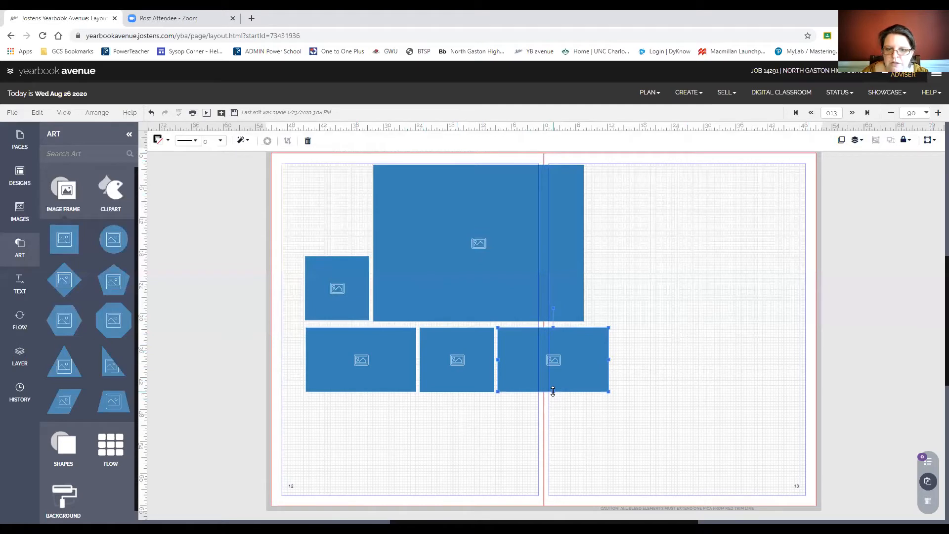
pyautogui.click(542, 424)
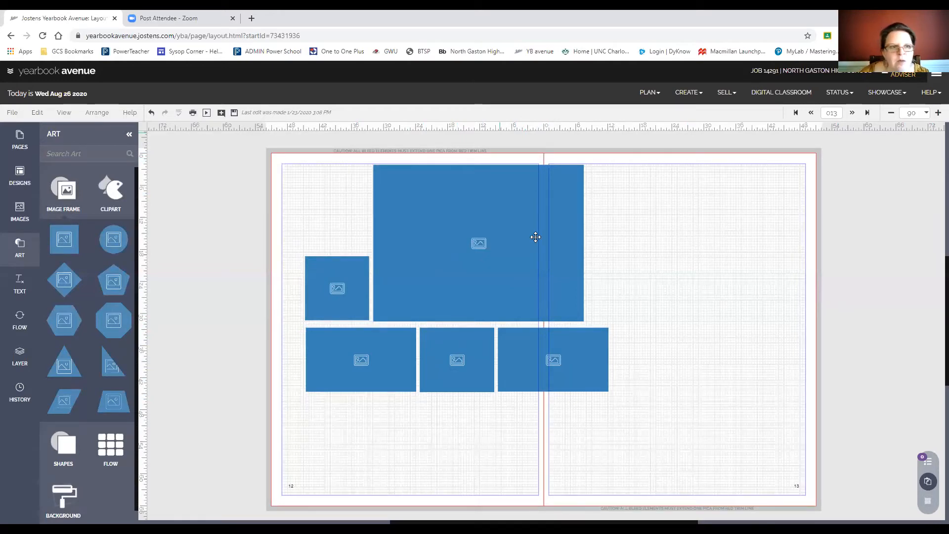
pyautogui.click(356, 364)
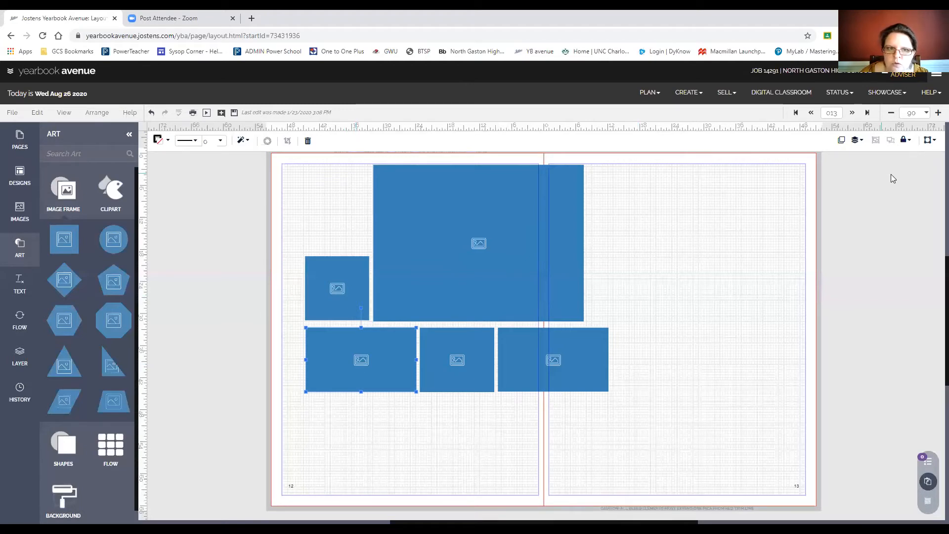
pyautogui.click(686, 398)
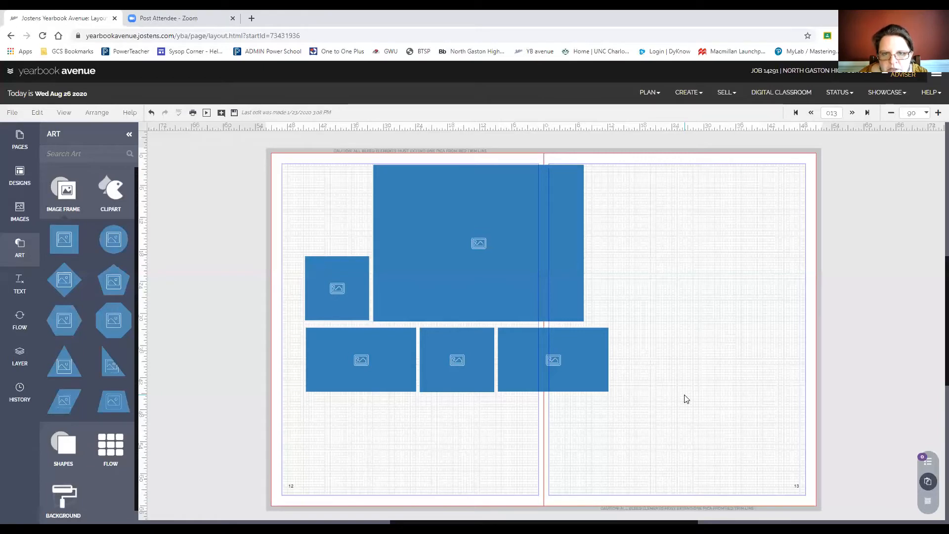
pyautogui.click(559, 366)
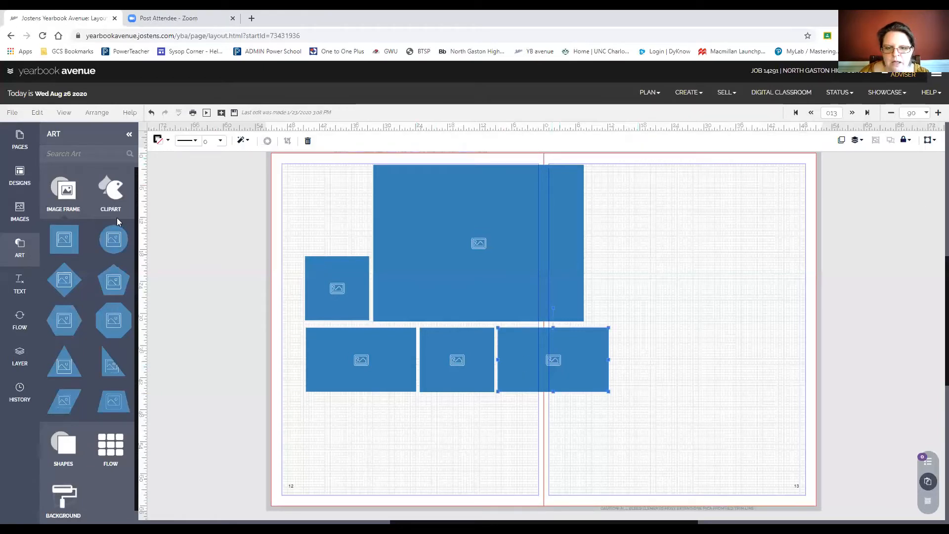
pyautogui.click(703, 276)
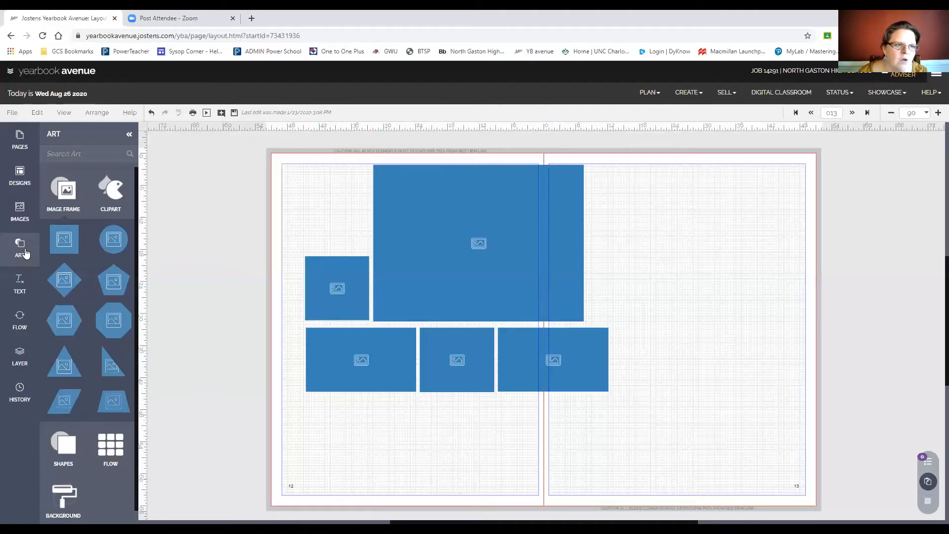
# Add Headline, Sub Headline and Body Copy text boxes near the top of page 13, beside the dominant frame
pyautogui.click(18, 287)
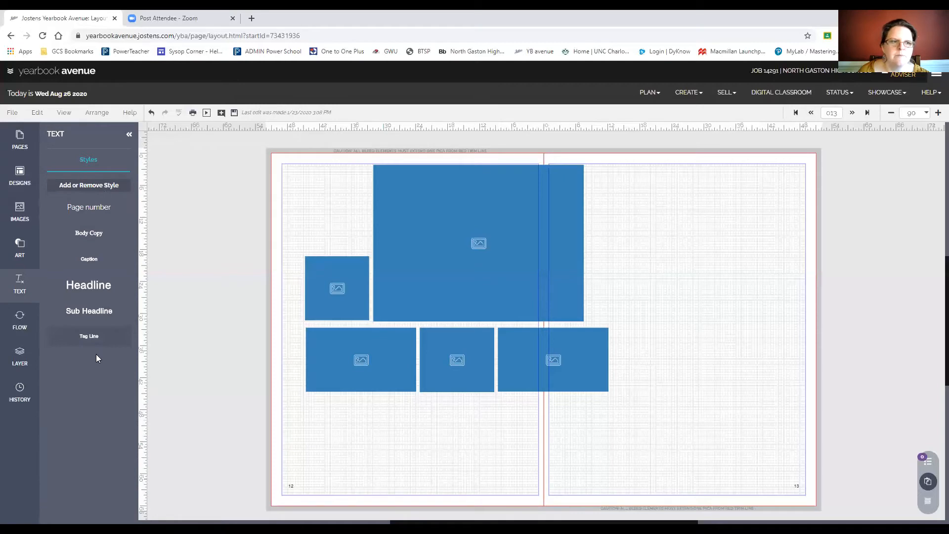
pyautogui.click(79, 288)
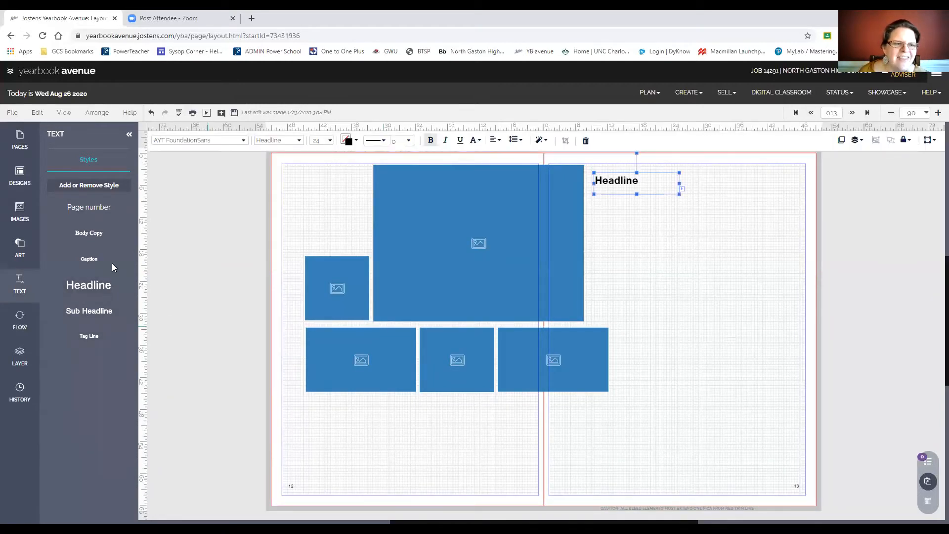
pyautogui.click(99, 311)
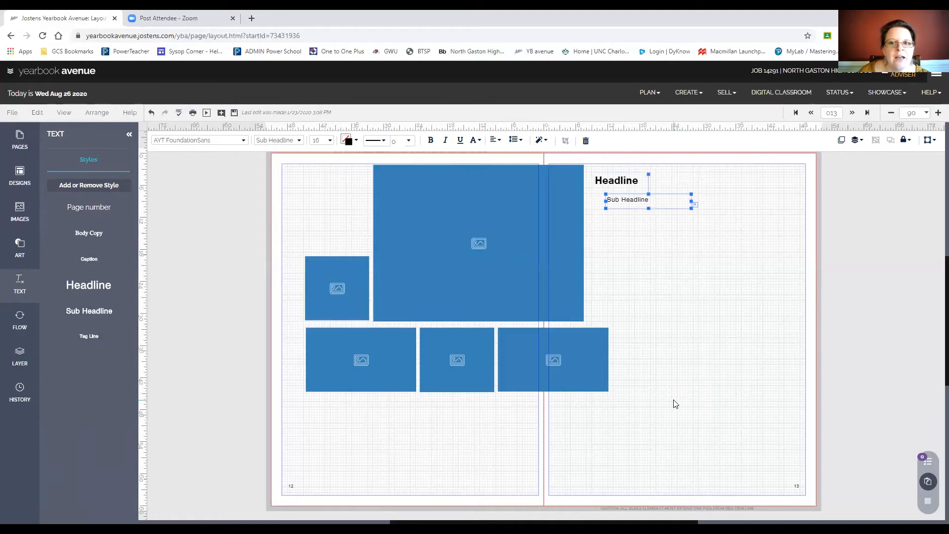
pyautogui.click(89, 233)
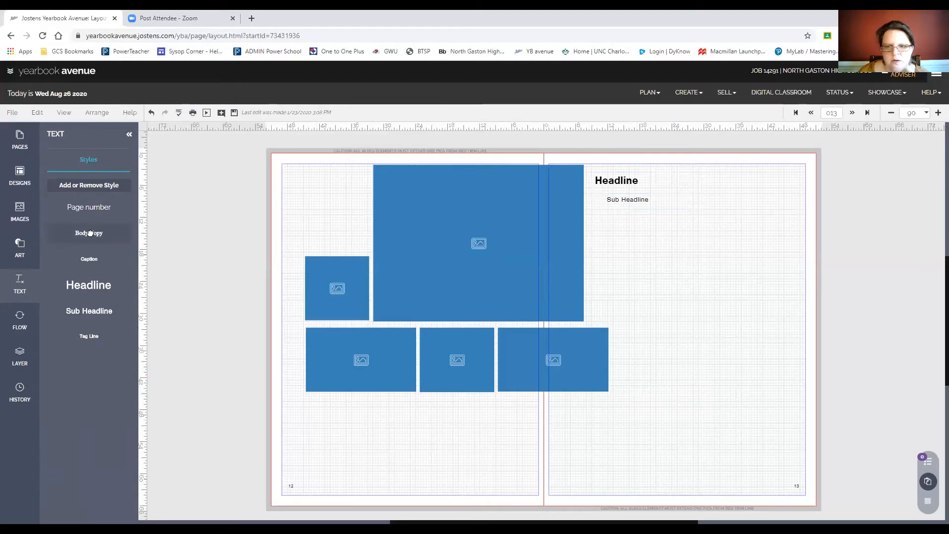
# Add five Caption text boxes, two above the small square frame and three stacked beside the gutter-crossing lower frame
pyautogui.moveTo(82, 258); pyautogui.dragTo(316, 240)
pyautogui.click(89, 263)
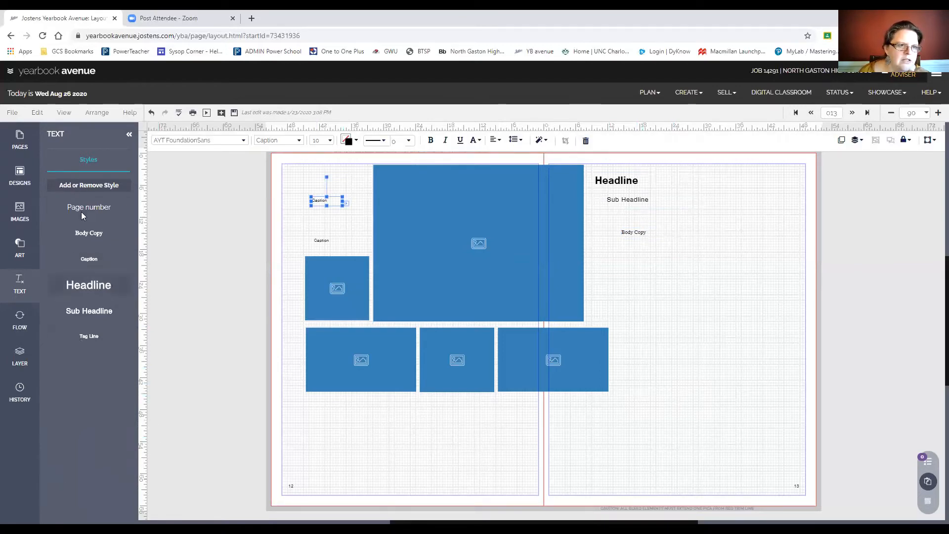
pyautogui.click(94, 262)
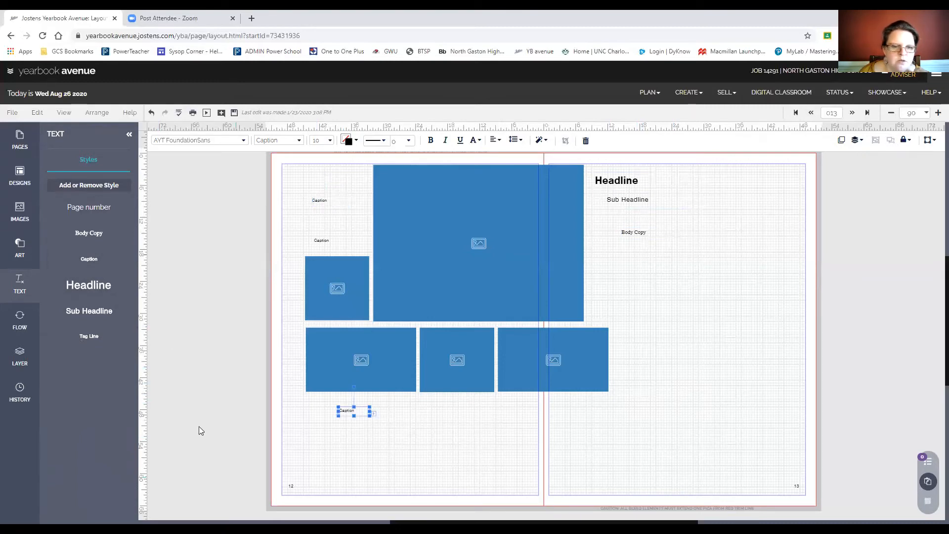
pyautogui.click(88, 260)
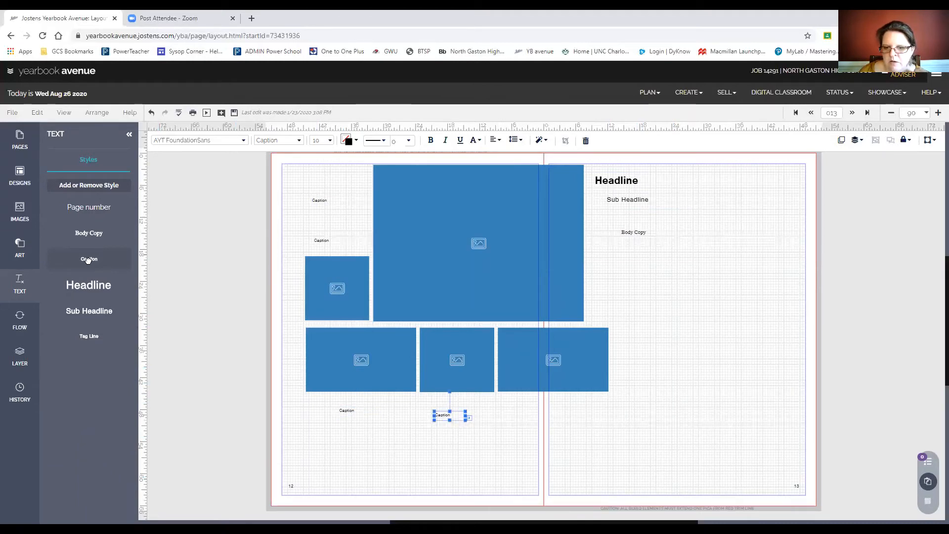
pyautogui.click(88, 260)
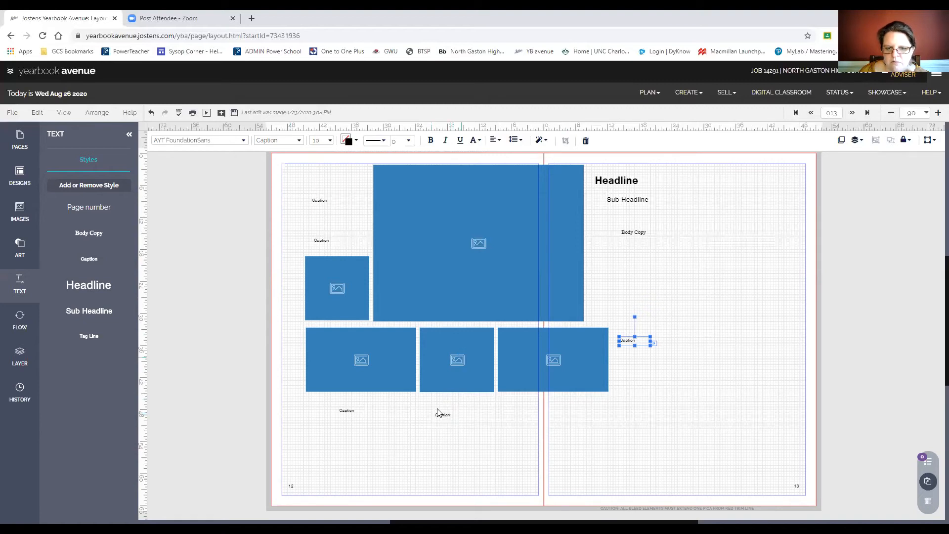
pyautogui.moveTo(441, 414); pyautogui.dragTo(620, 358)
pyautogui.moveTo(345, 413); pyautogui.dragTo(627, 376)
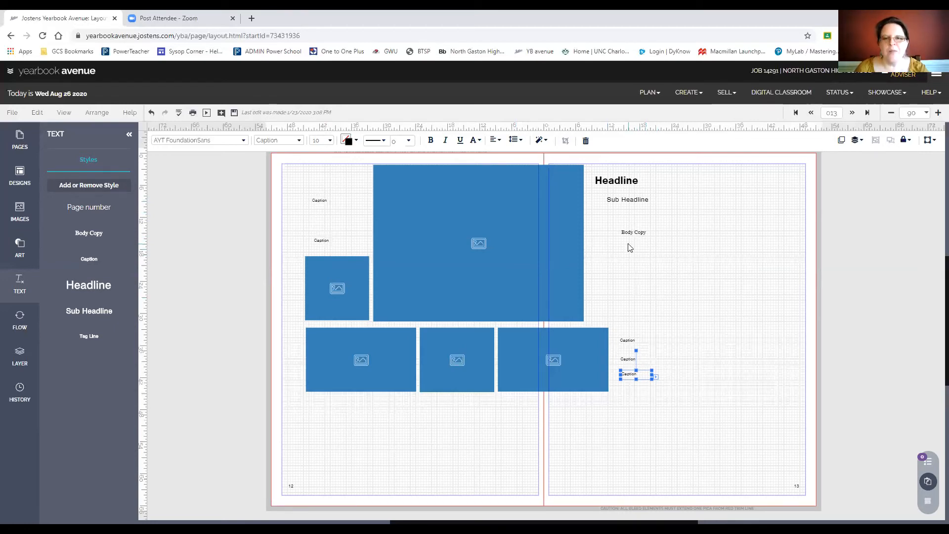
# Fill the Body Copy box on page 13 with a paragraph of filler text such as "kmk mk mkm"
pyautogui.click(636, 232)
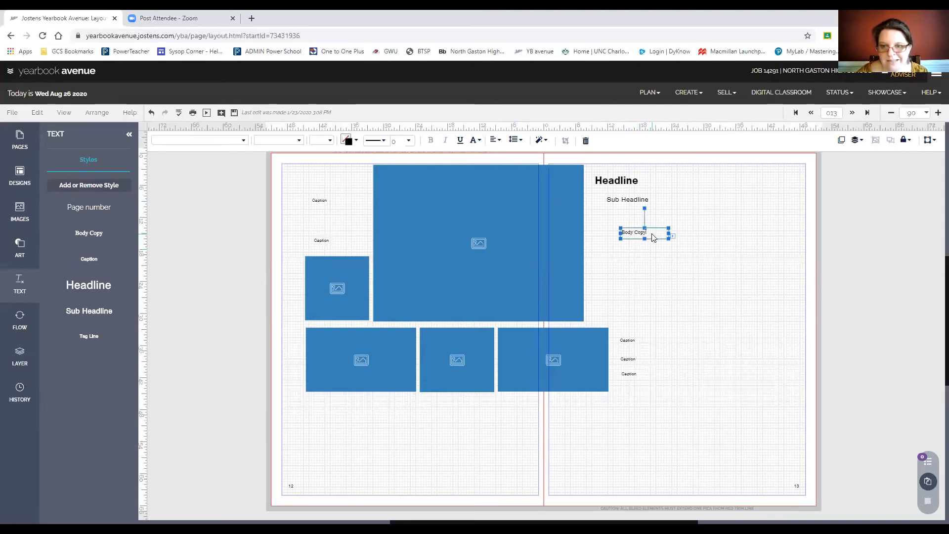
pyautogui.write('kmkm kk mk')
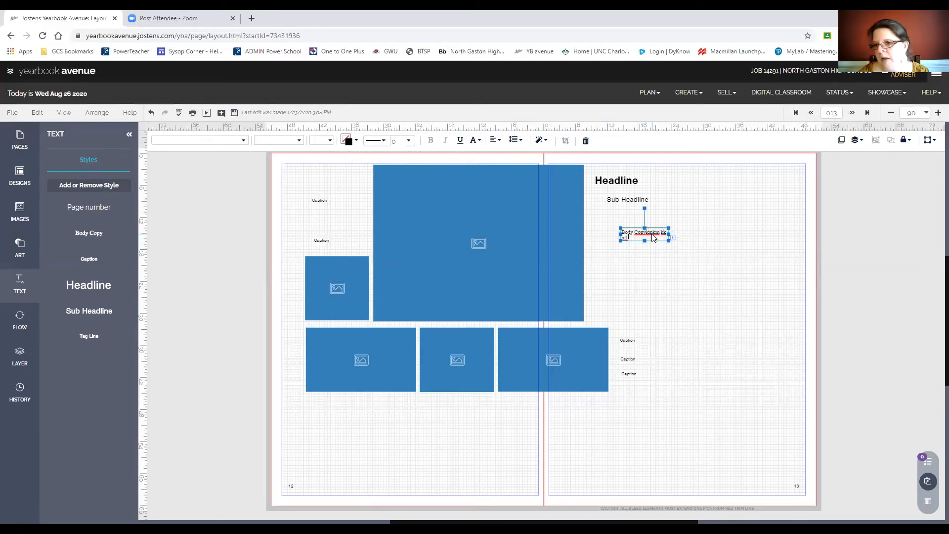
pyautogui.write(' mkm k km kn km km')
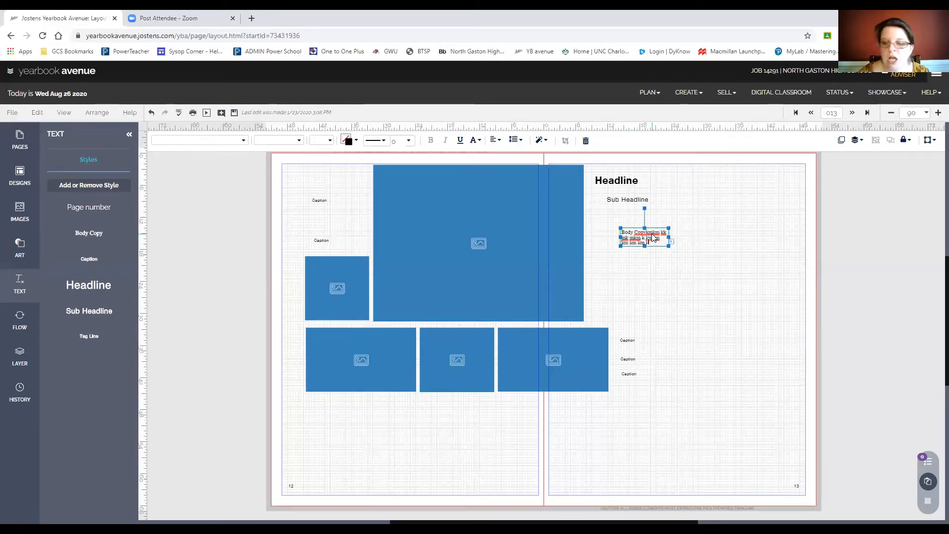
pyautogui.write('k mk mkm k kmk mk mk mkm')
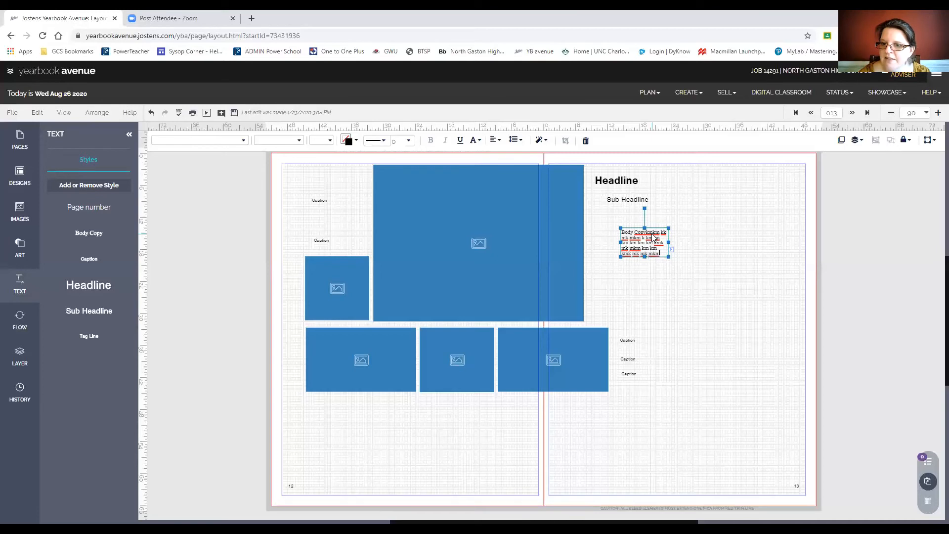
pyautogui.write(' km kmk mk mkm m km km km')
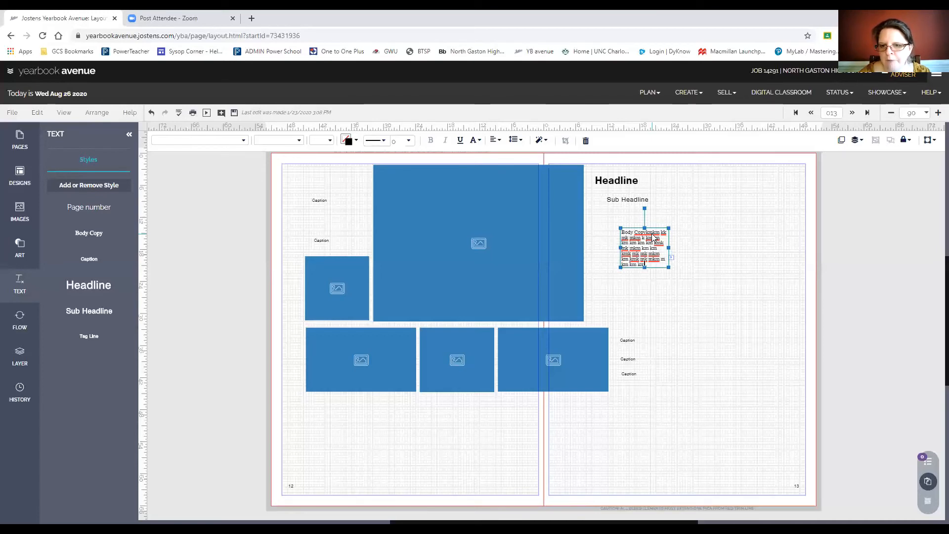
pyautogui.write(' km km km km kmk mk mkm')
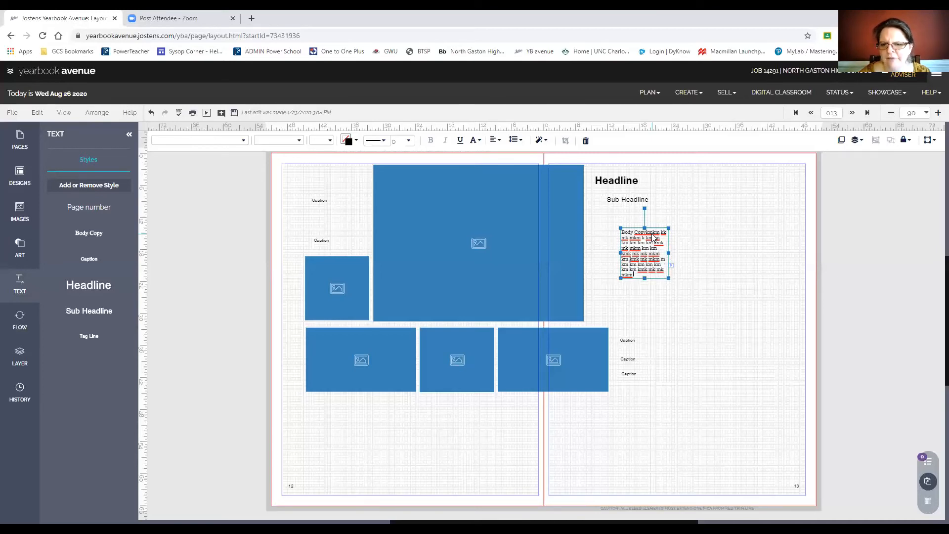
pyautogui.write(' km km km kmk mkm km km km k')
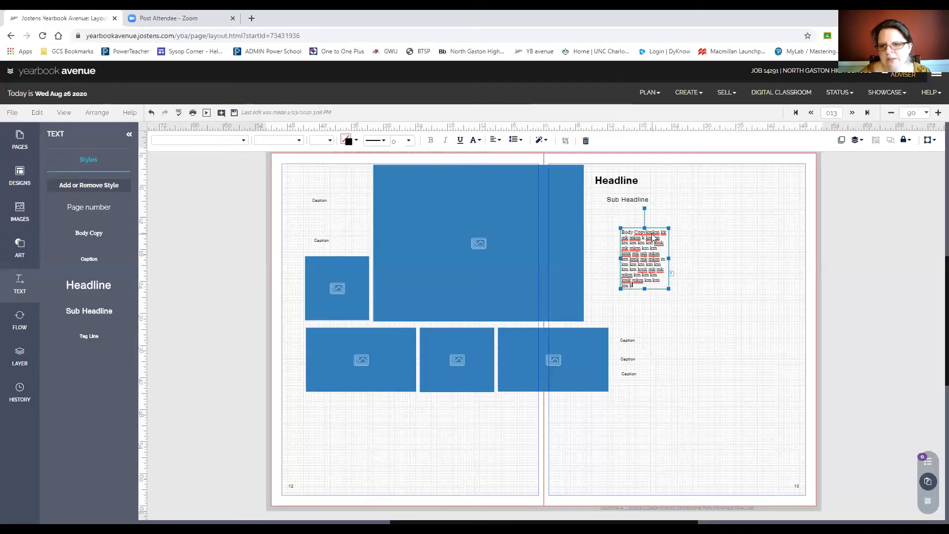
pyautogui.write('m kmk mk mk mkm km km k mk mk mkm m km kmk mk')
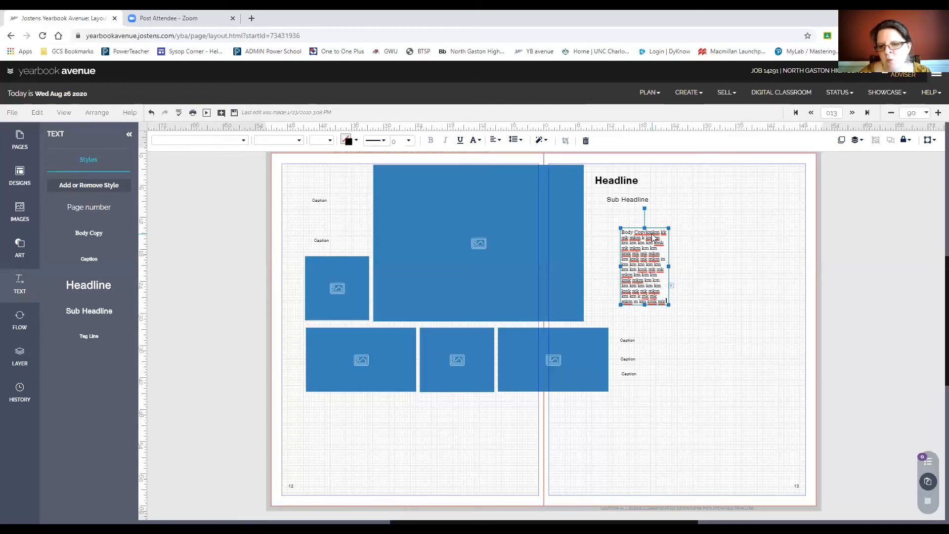
pyautogui.write(' mk mk mk mk mk mkm')
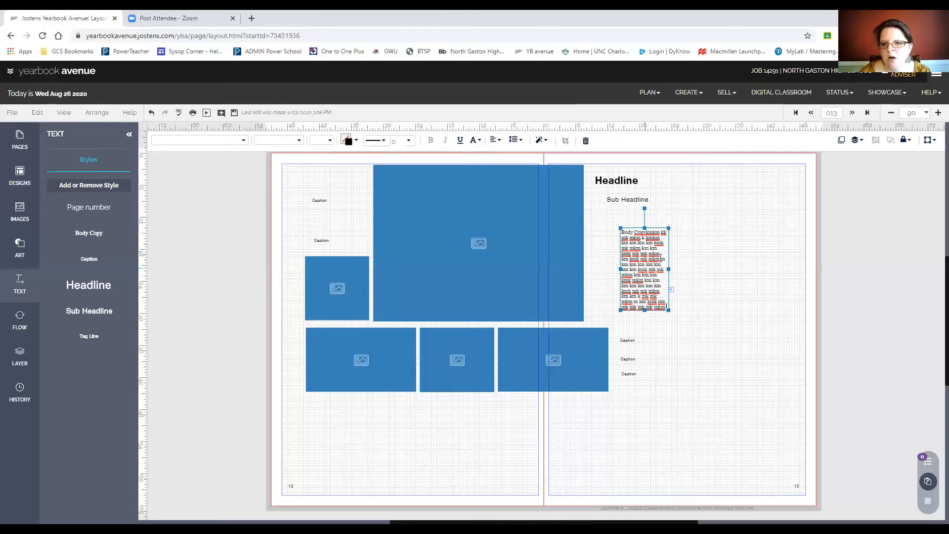
# Widen the Body Copy box and move it up beside the dominant frame, with the Sub Headline directly above its left edge
pyautogui.moveTo(668, 255); pyautogui.dragTo(660, 320)
pyautogui.click(720, 290)
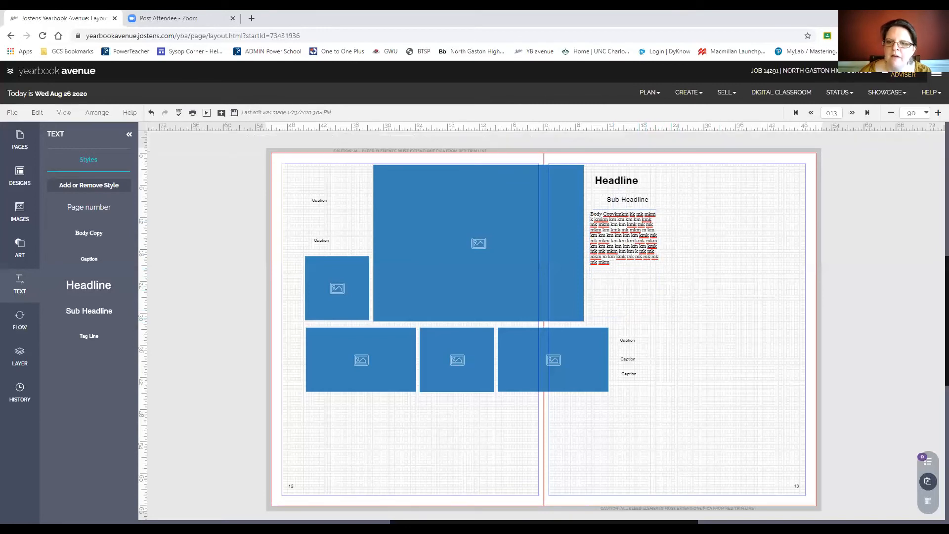
pyautogui.click(631, 199)
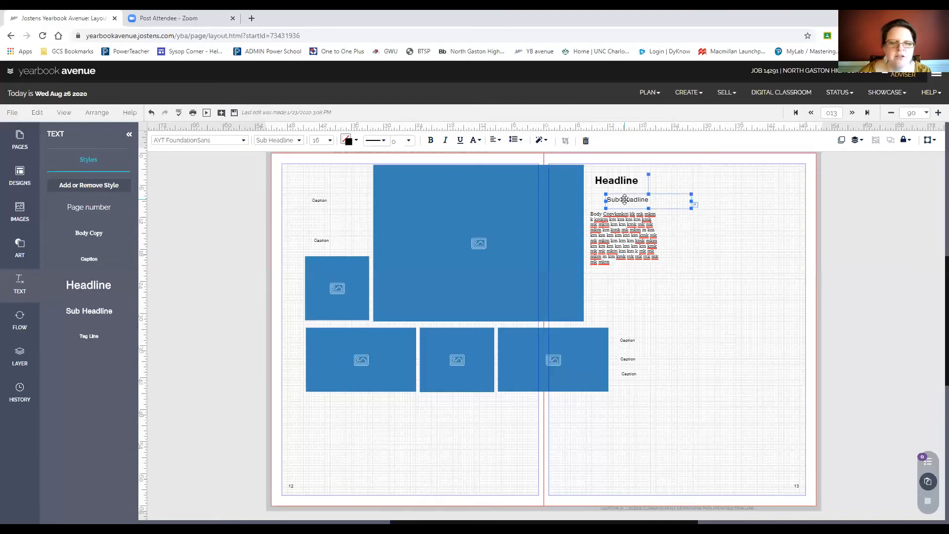
pyautogui.moveTo(626, 200); pyautogui.dragTo(619, 206)
pyautogui.click(620, 181)
pyautogui.click(648, 181)
pyautogui.click(705, 237)
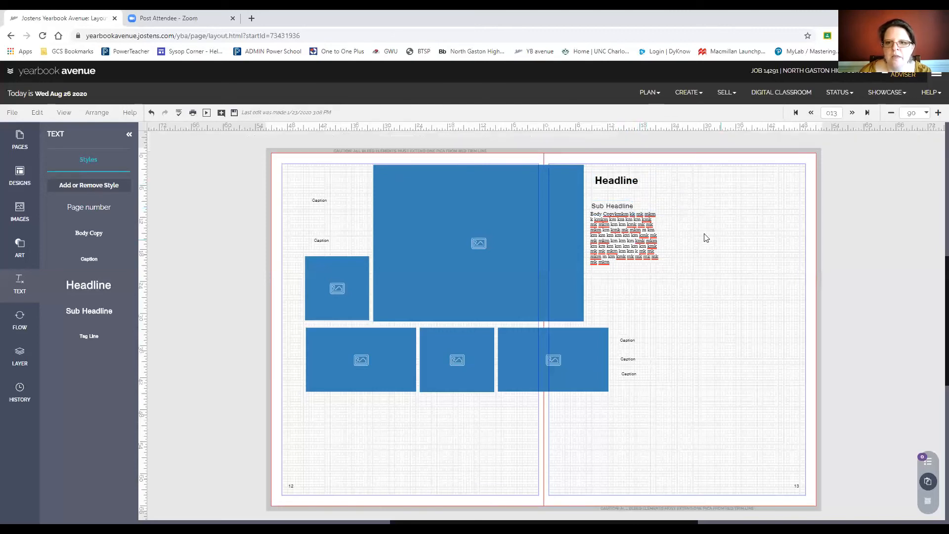
# Set the Headline text to size 48, enlarge its box and position it directly above the Sub Headline
pyautogui.click(632, 185)
pyautogui.click(645, 181)
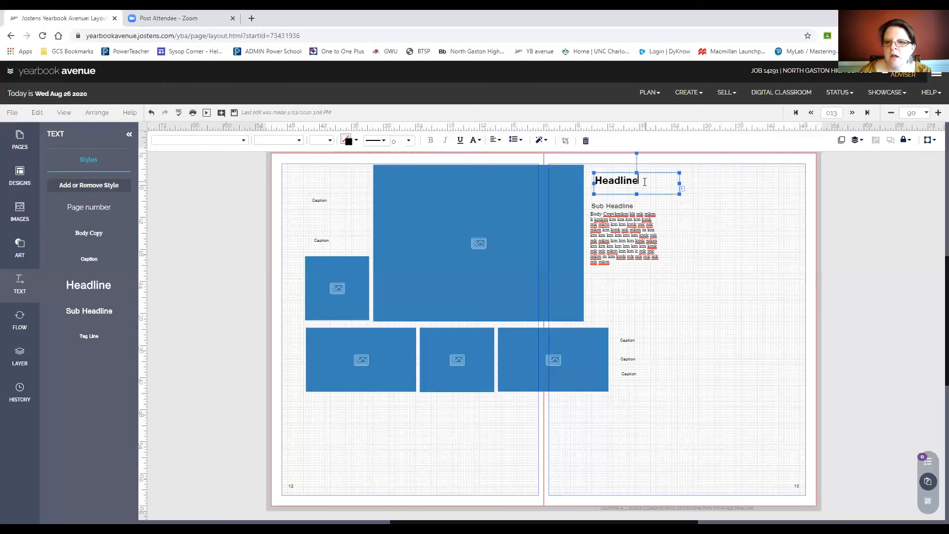
pyautogui.hotkey('ctrl', 'a')
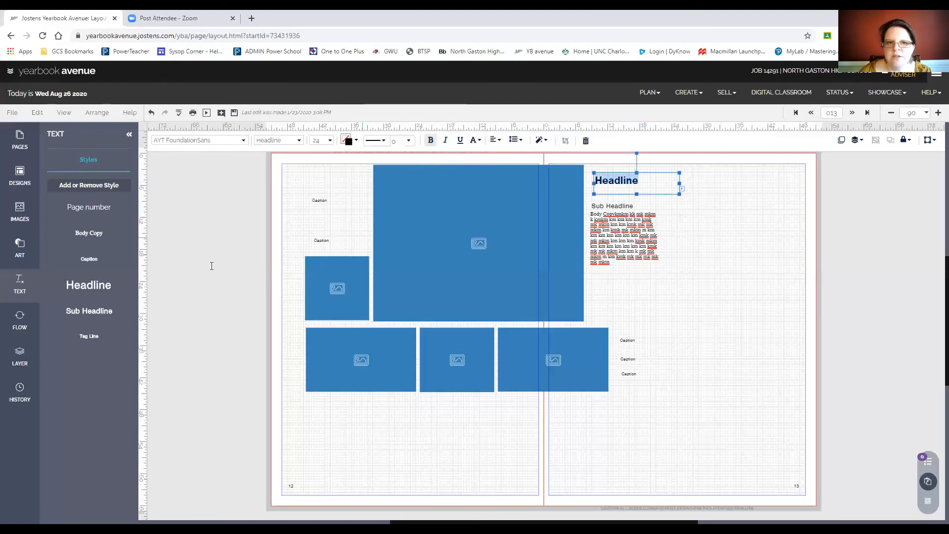
pyautogui.click(331, 141)
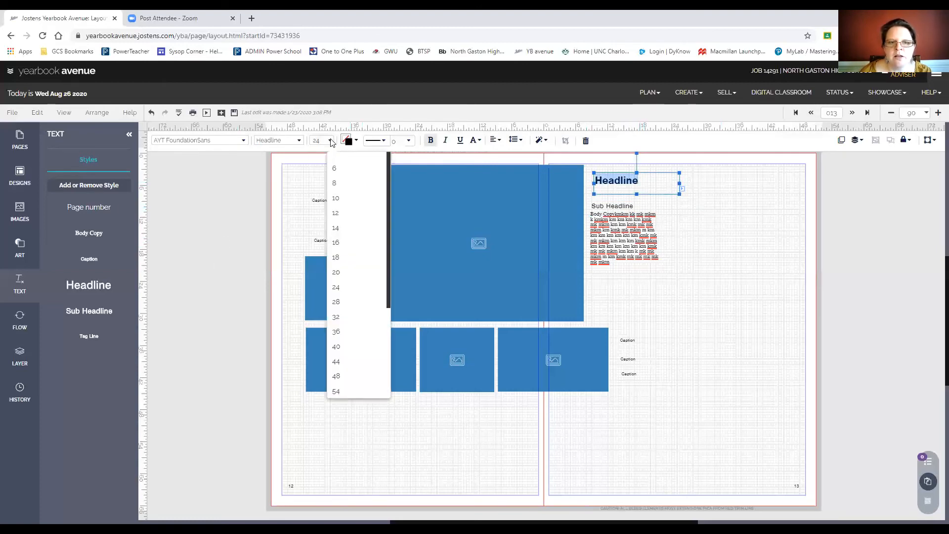
pyautogui.click(338, 336)
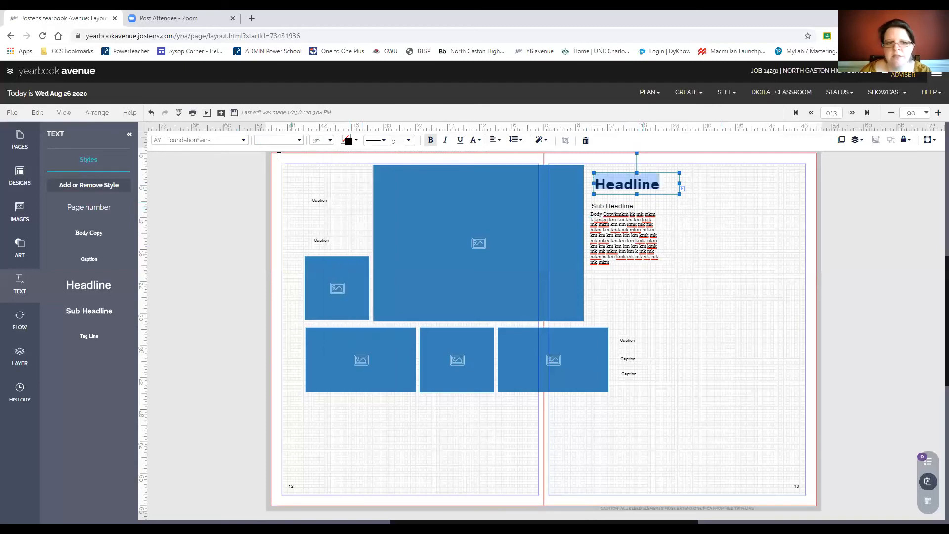
pyautogui.click(331, 141)
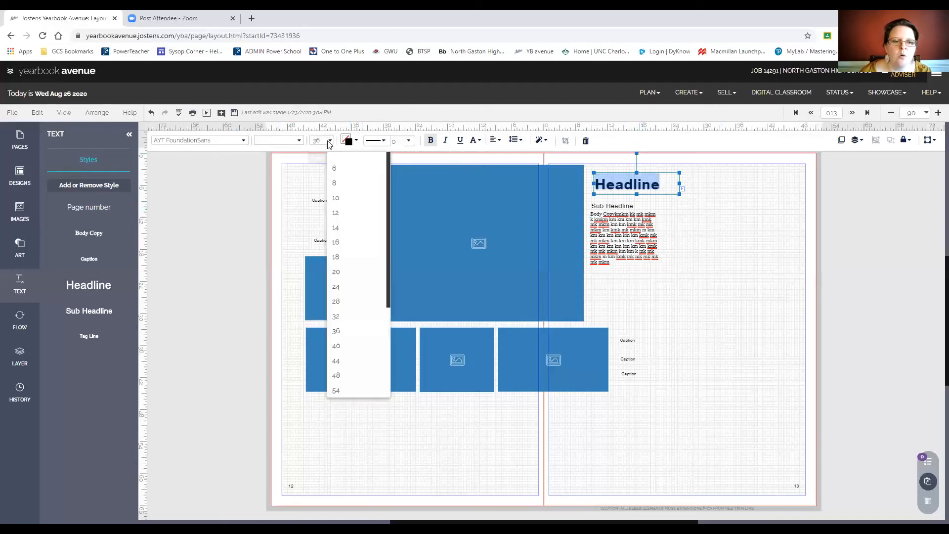
pyautogui.click(344, 379)
pyautogui.moveTo(678, 196); pyautogui.dragTo(648, 210)
pyautogui.moveTo(673, 175); pyautogui.dragTo(672, 180)
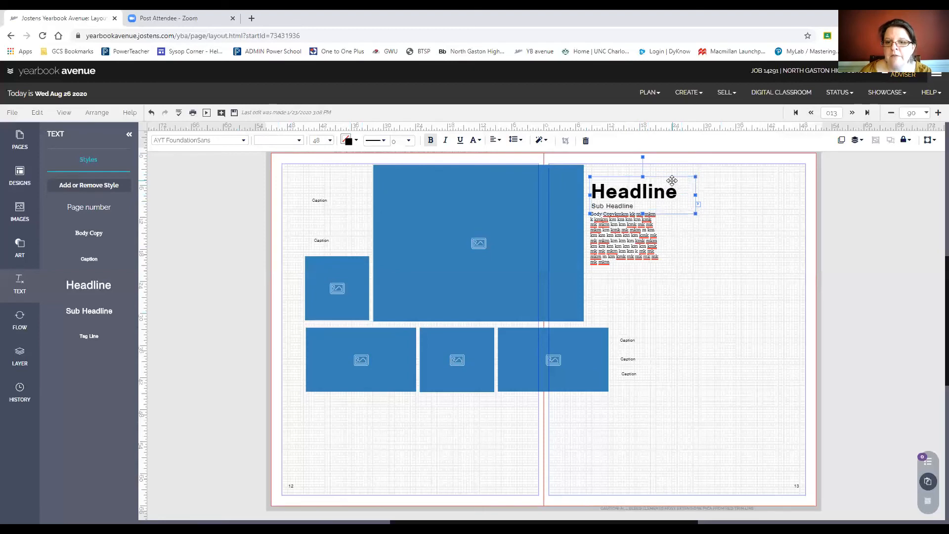
pyautogui.click(702, 266)
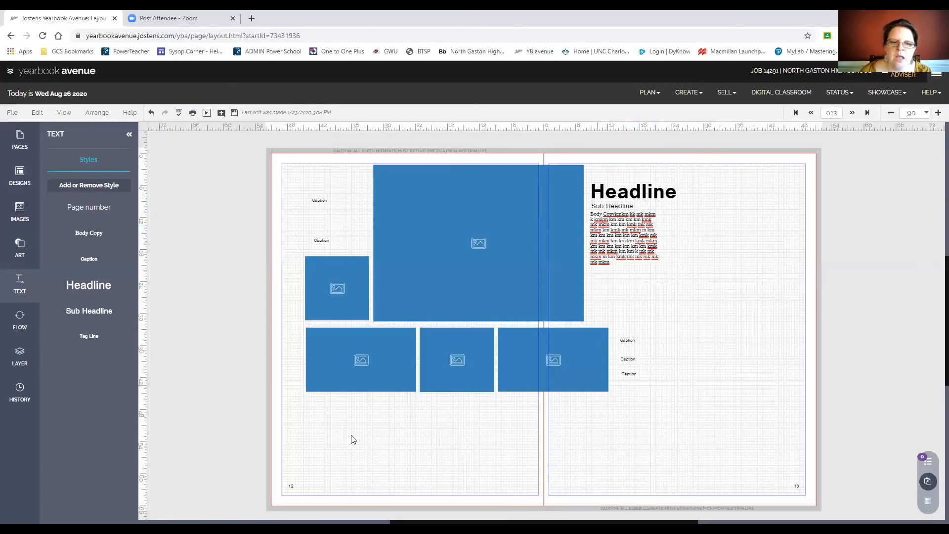
# Add filler text to the caption directly above the small square frame, then widen its box and shift it toward the dominant frame
pyautogui.click(337, 240)
pyautogui.click(330, 240)
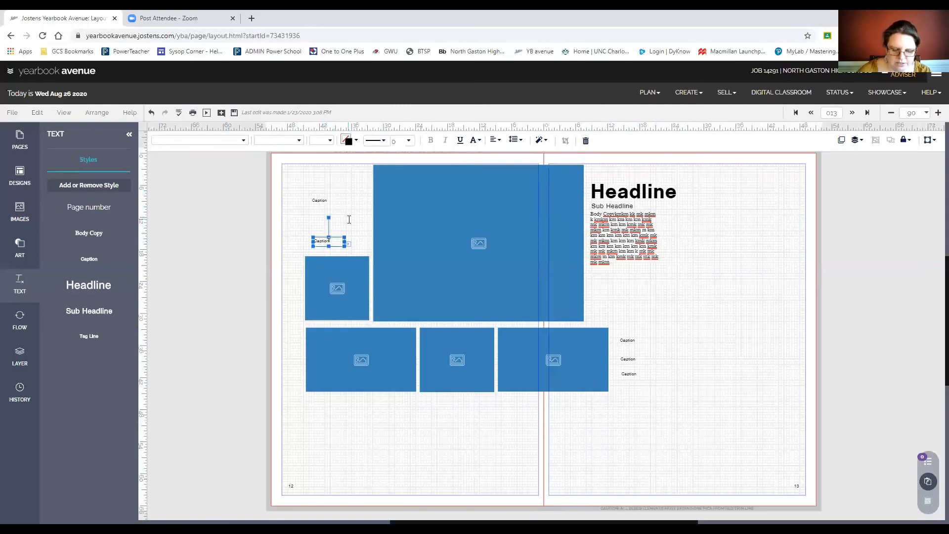
pyautogui.write('km kmk m')
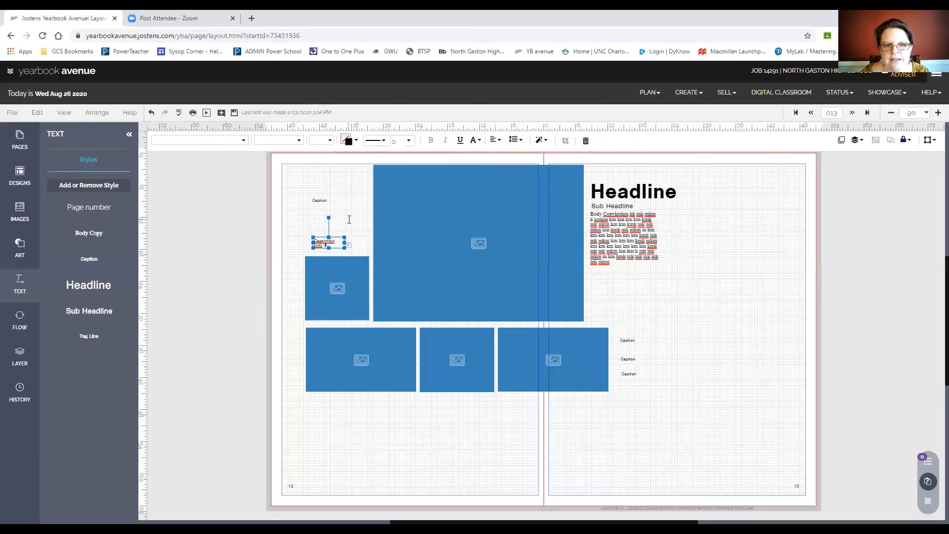
pyautogui.write('km kmk mk kmkm kmkmk')
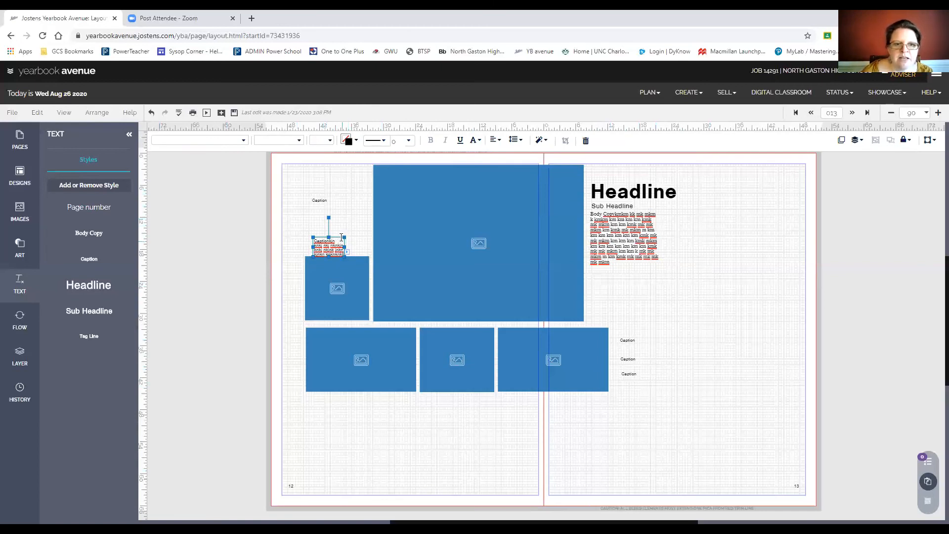
pyautogui.moveTo(340, 237); pyautogui.dragTo(369, 245)
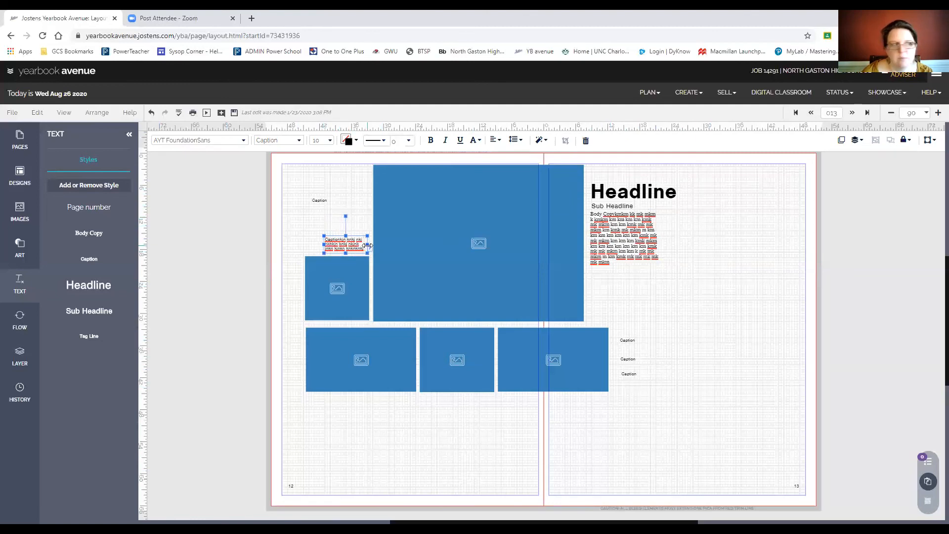